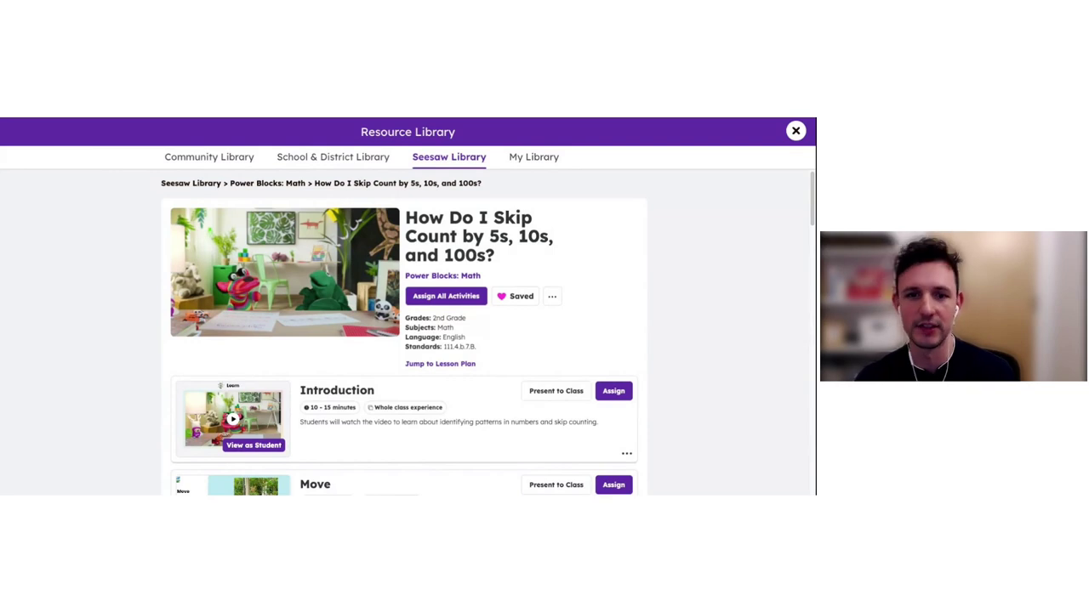
Start assigning the Think activity from the skip-counting lesson and choose the English class for it
{"action": "triple_click", "coordinate": [448, 349]}
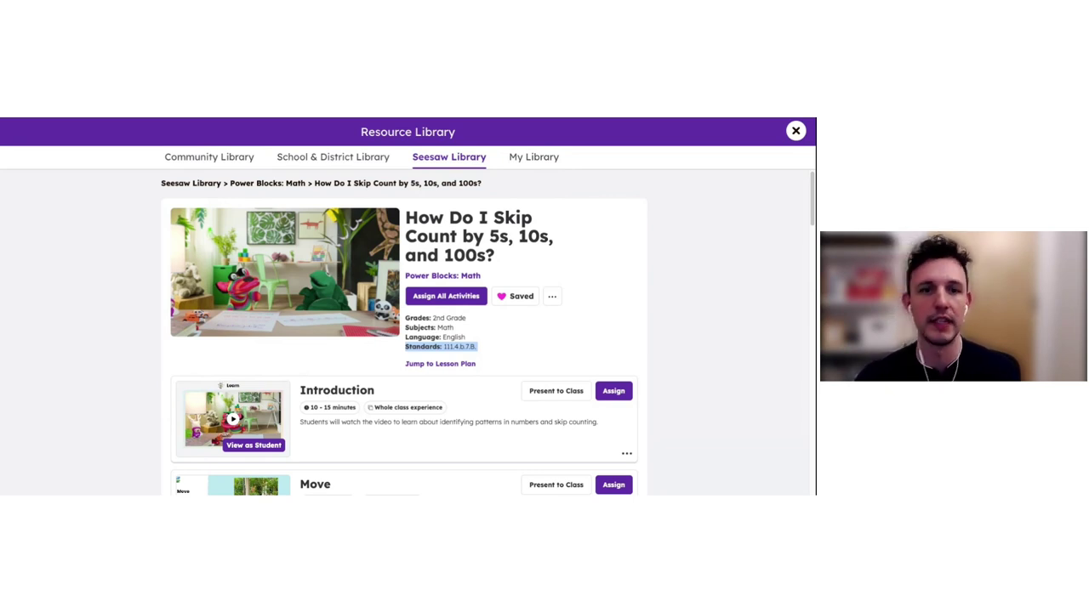
{"action": "scroll", "coordinate": [618, 303], "scroll_direction": "down", "scroll_amount": 3}
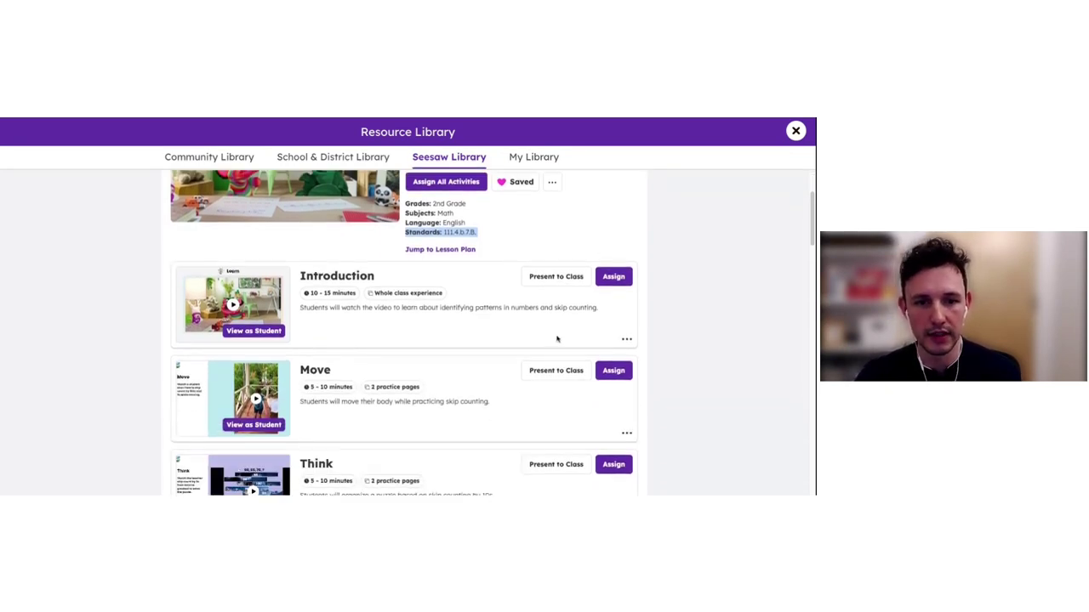
{"action": "scroll", "coordinate": [510, 341], "scroll_direction": "down", "scroll_amount": 2}
{"action": "scroll", "coordinate": [355, 349], "scroll_direction": "down", "scroll_amount": 1}
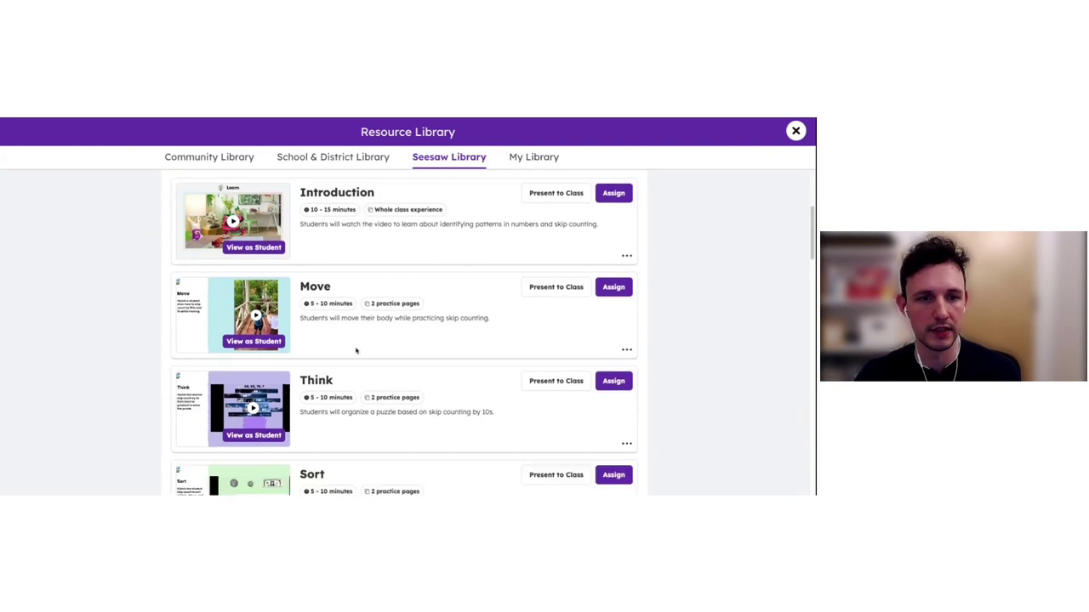
{"action": "left_click", "coordinate": [613, 381]}
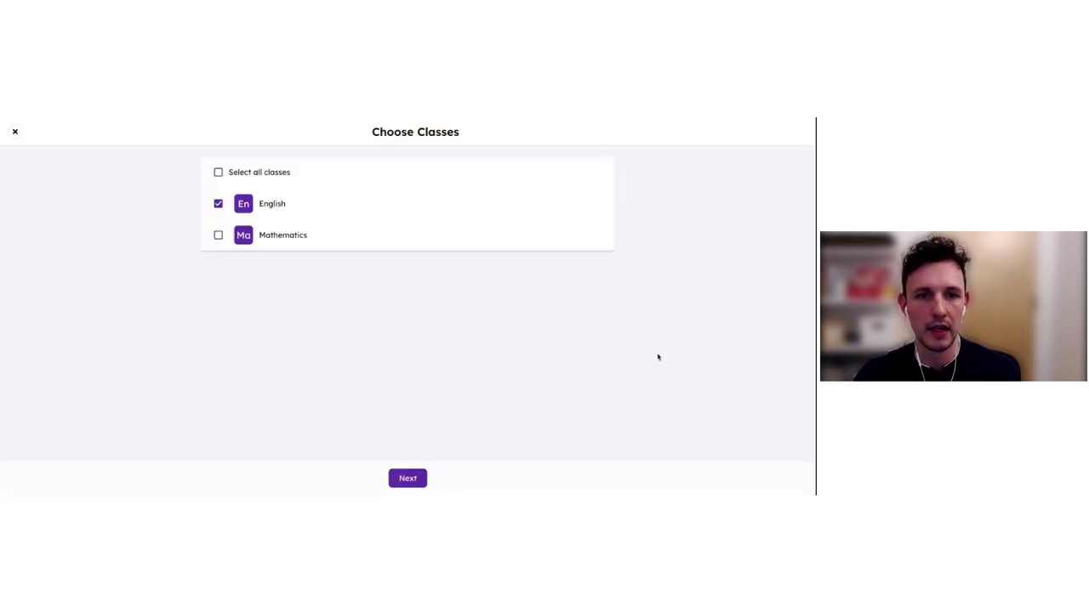
{"action": "left_click", "coordinate": [406, 481]}
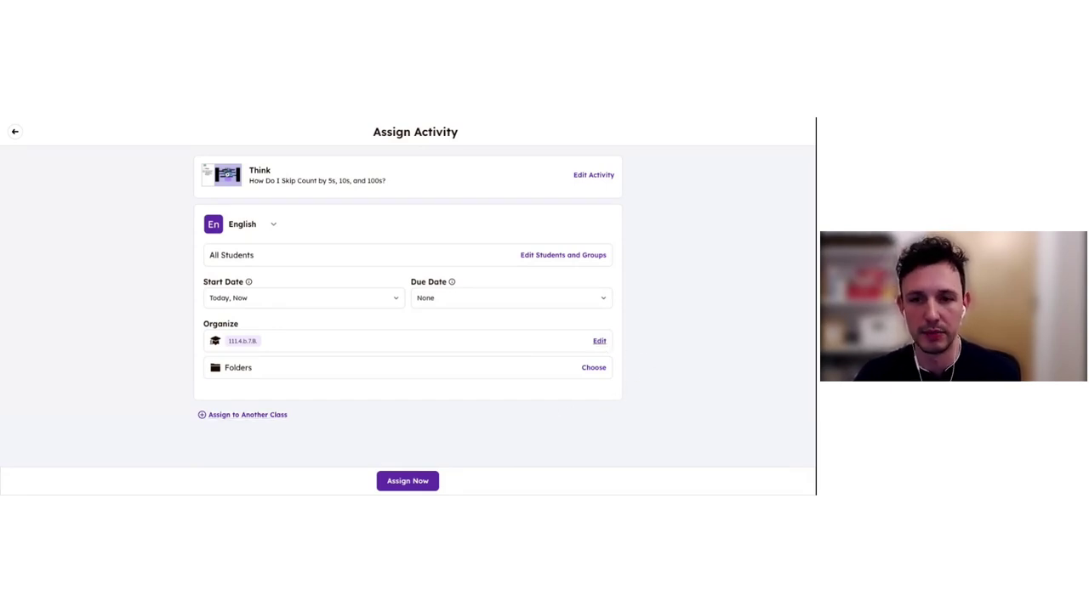
Look through all Texas 2nd Grade standards available for tagging, filtered to Mathematics, and search them for "model"
{"action": "left_click", "coordinate": [599, 340]}
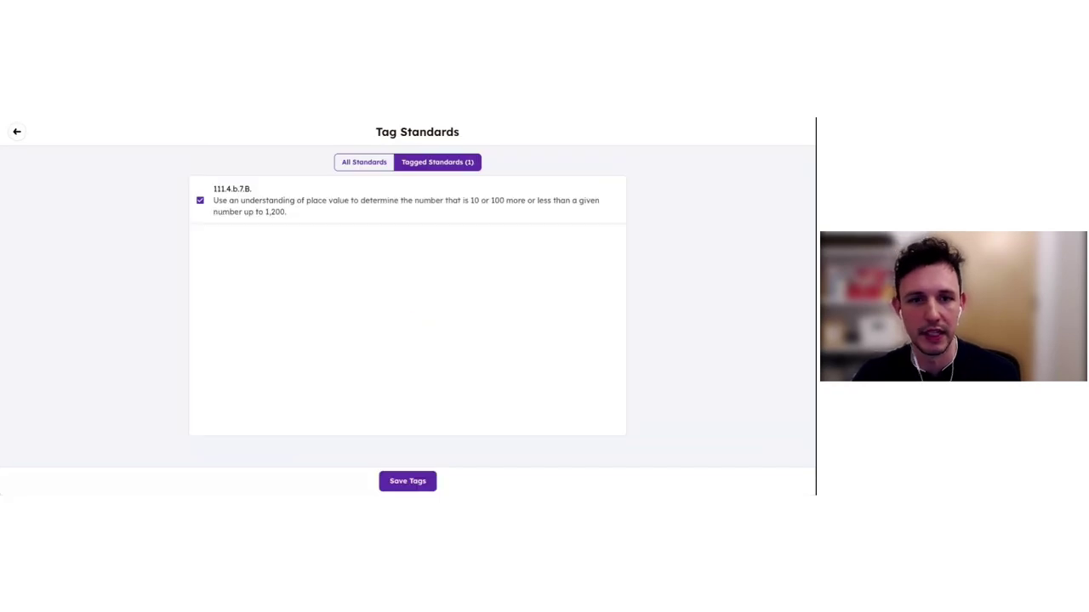
{"action": "left_click", "coordinate": [371, 168]}
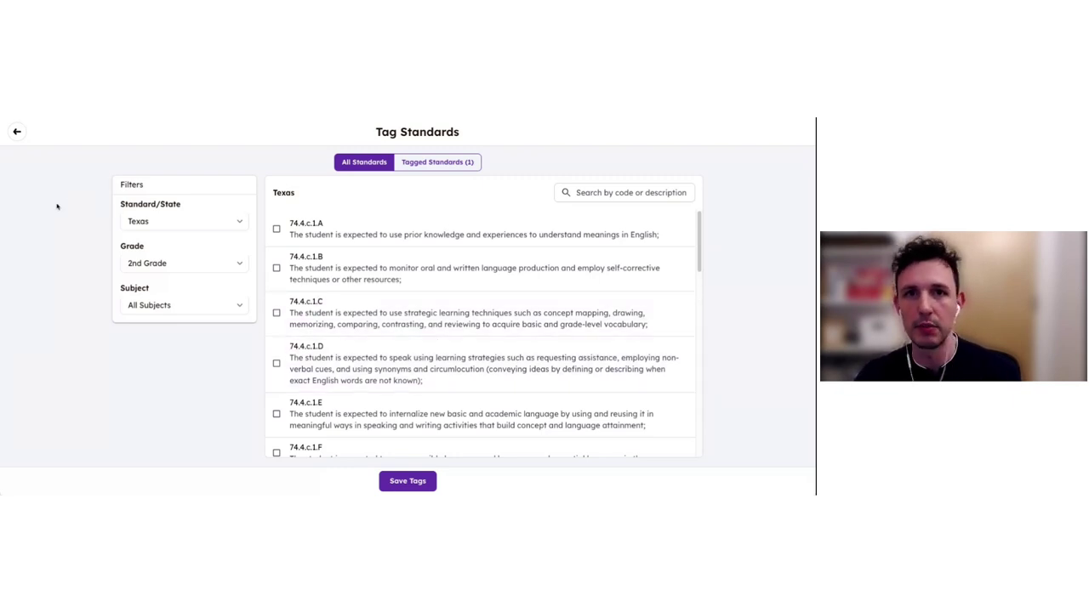
{"action": "left_click", "coordinate": [162, 307]}
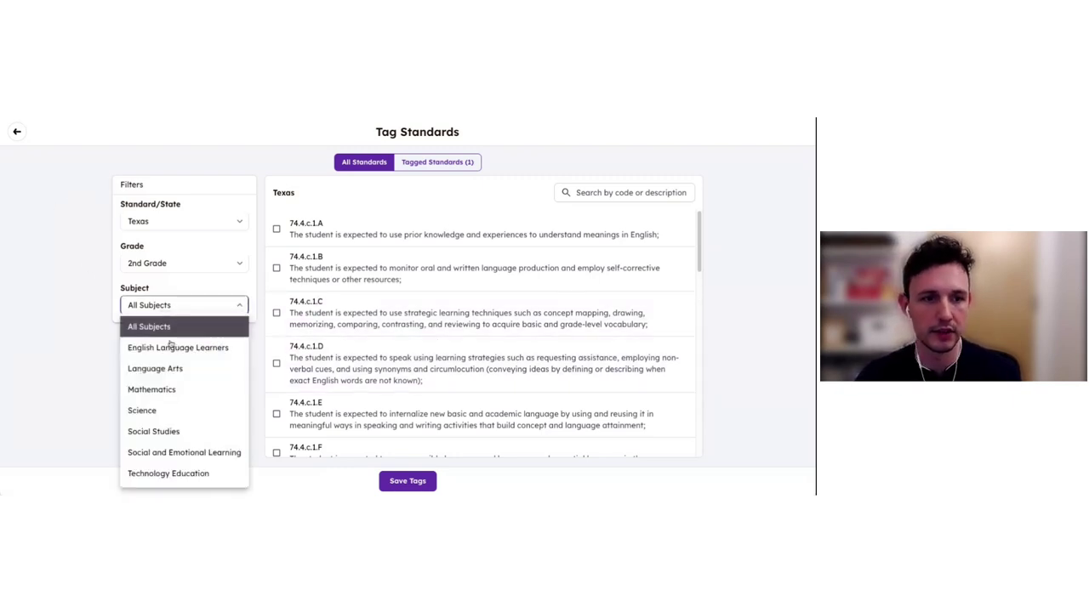
{"action": "left_click", "coordinate": [188, 391]}
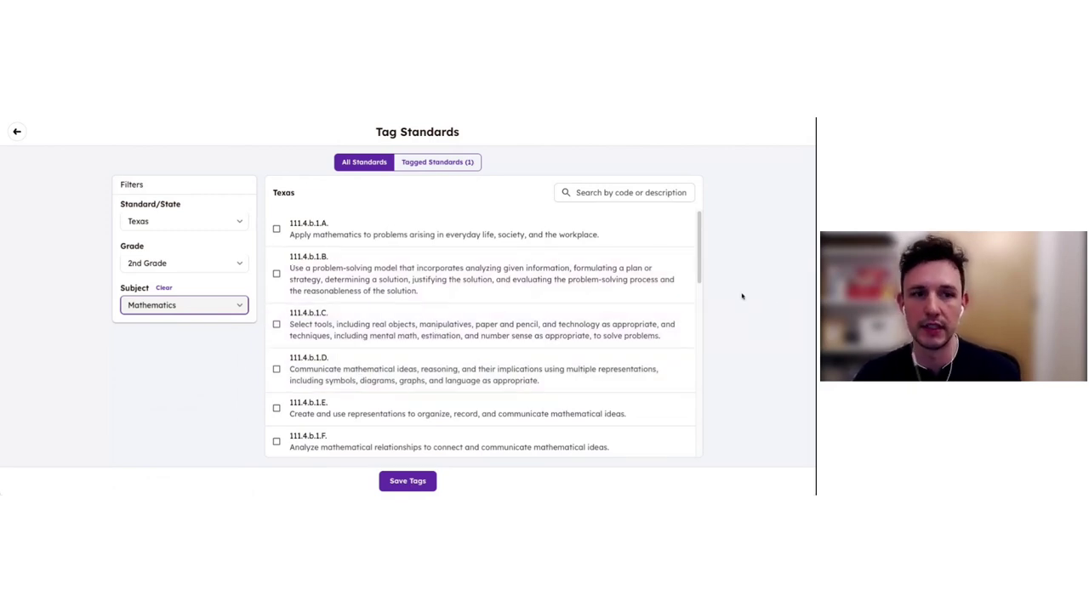
{"action": "left_click", "coordinate": [616, 192]}
{"action": "type", "text": "model"}
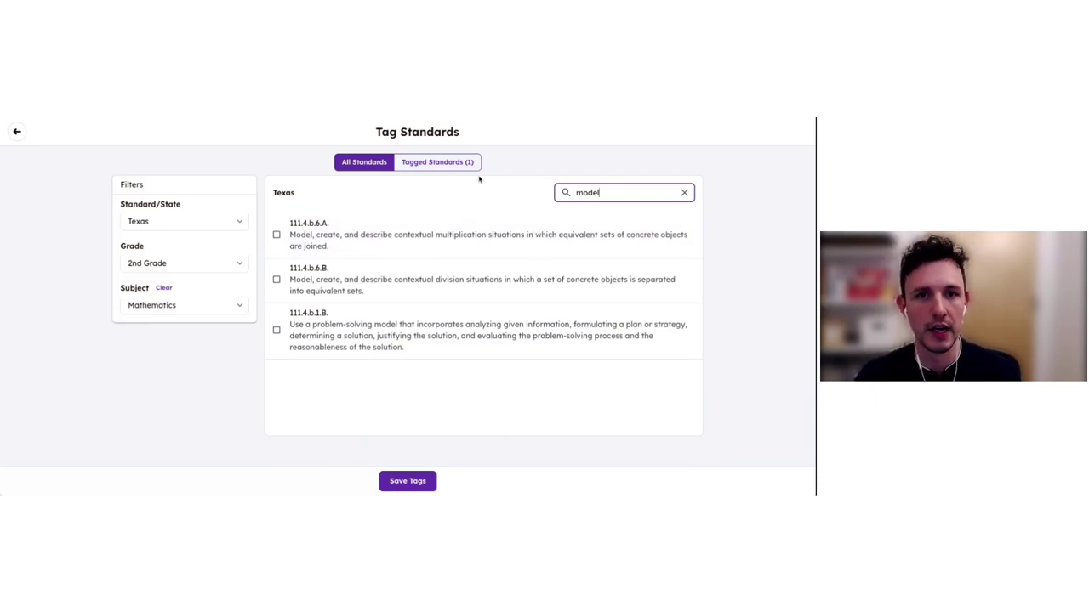
Save the 111.4.b.7.B. standard tag and assign the Think activity to all students in the English class
{"action": "left_click", "coordinate": [456, 163]}
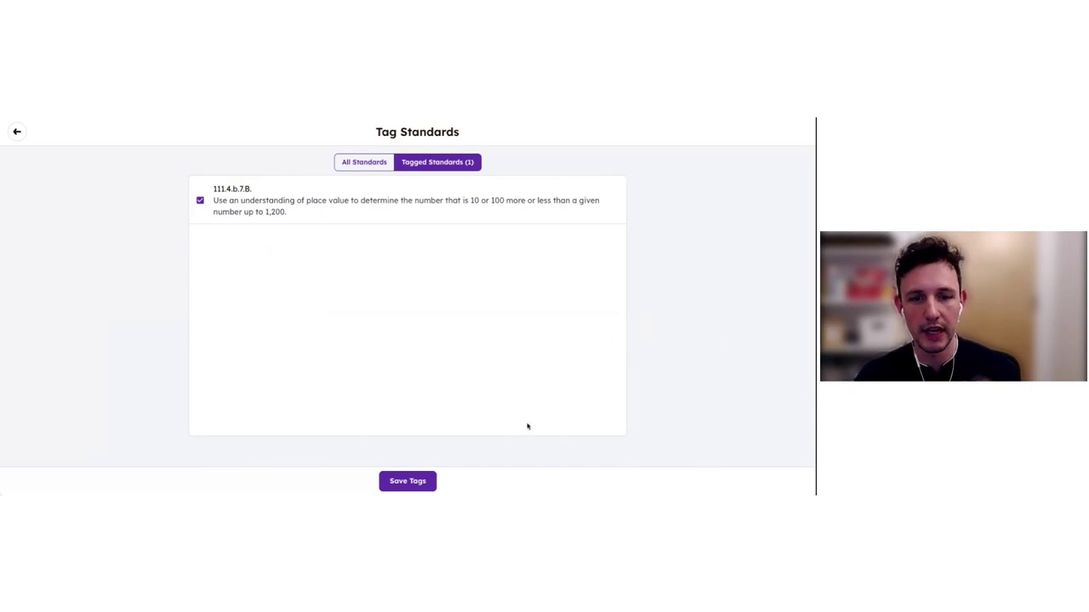
{"action": "left_click", "coordinate": [408, 481]}
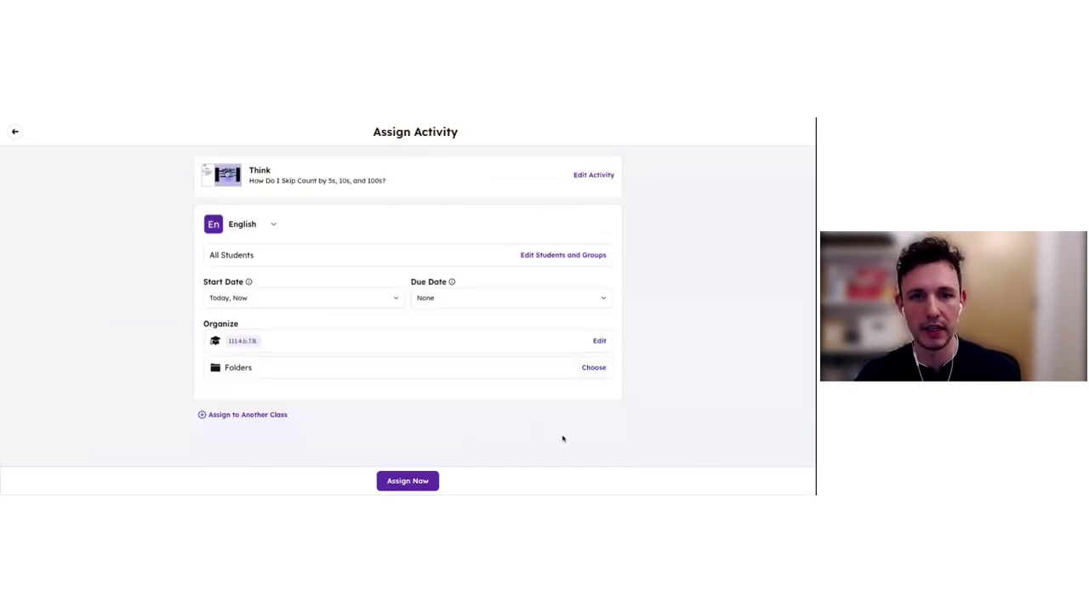
{"action": "left_click", "coordinate": [420, 482]}
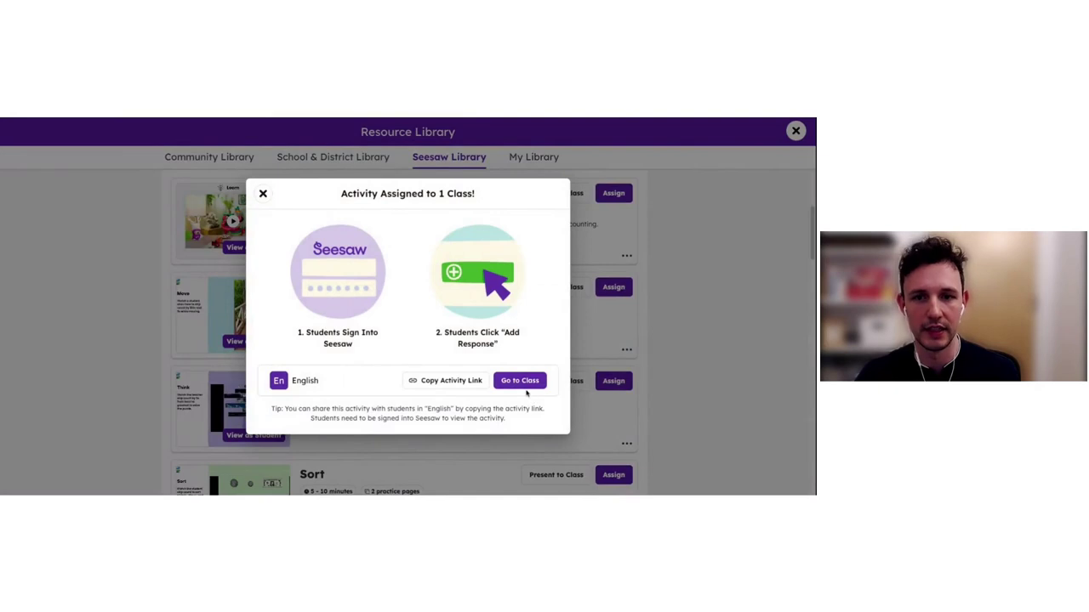
Open the assigned Think activity in the English class, view both pages and submit a response on behalf of a student
{"action": "left_click", "coordinate": [520, 381]}
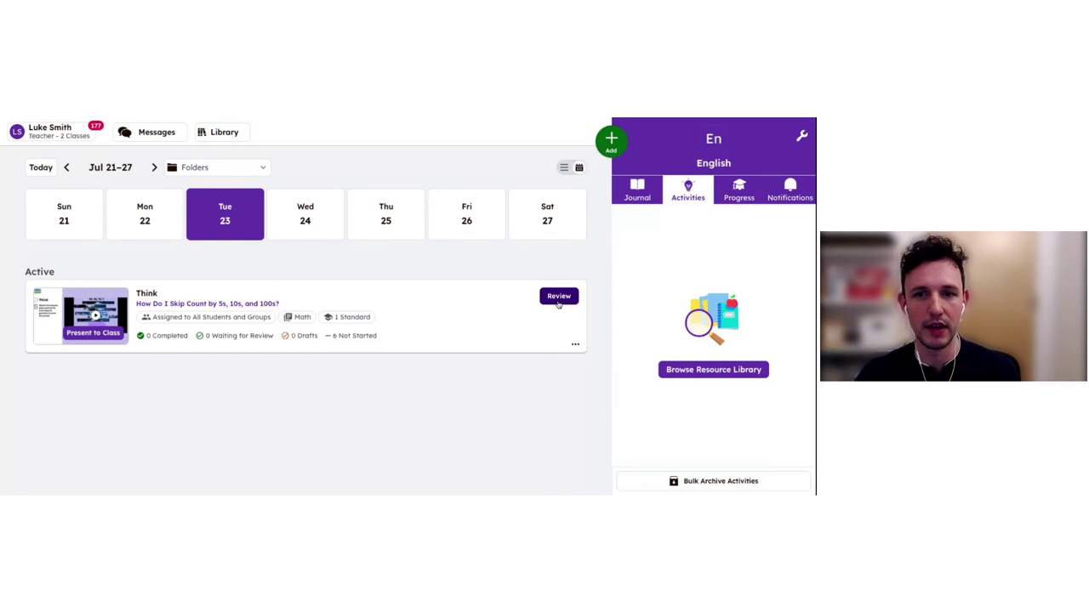
{"action": "left_click", "coordinate": [558, 298]}
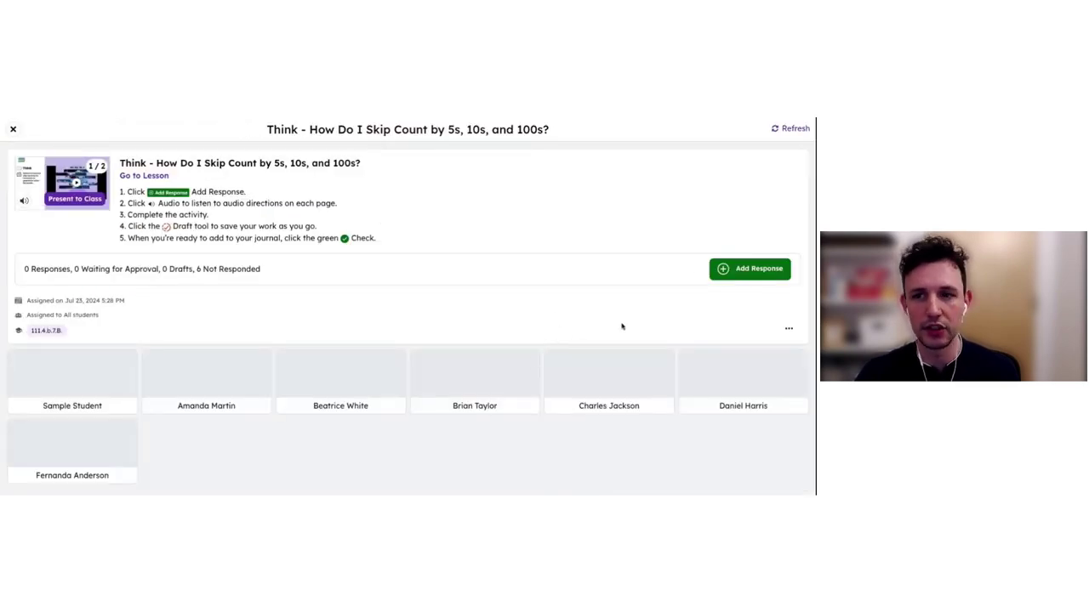
{"action": "left_click", "coordinate": [737, 274]}
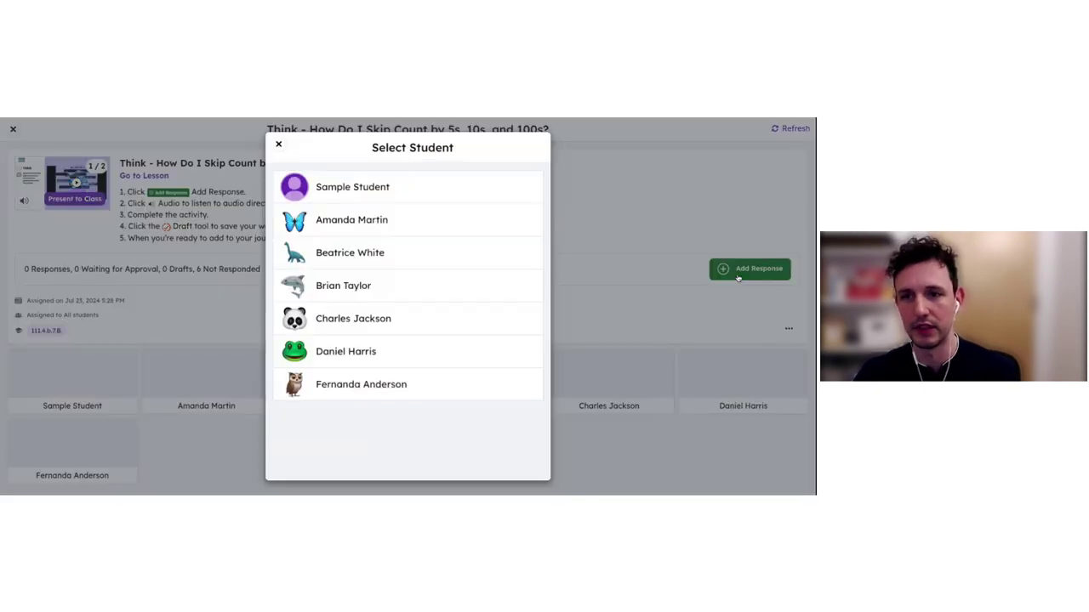
{"action": "left_click", "coordinate": [398, 292]}
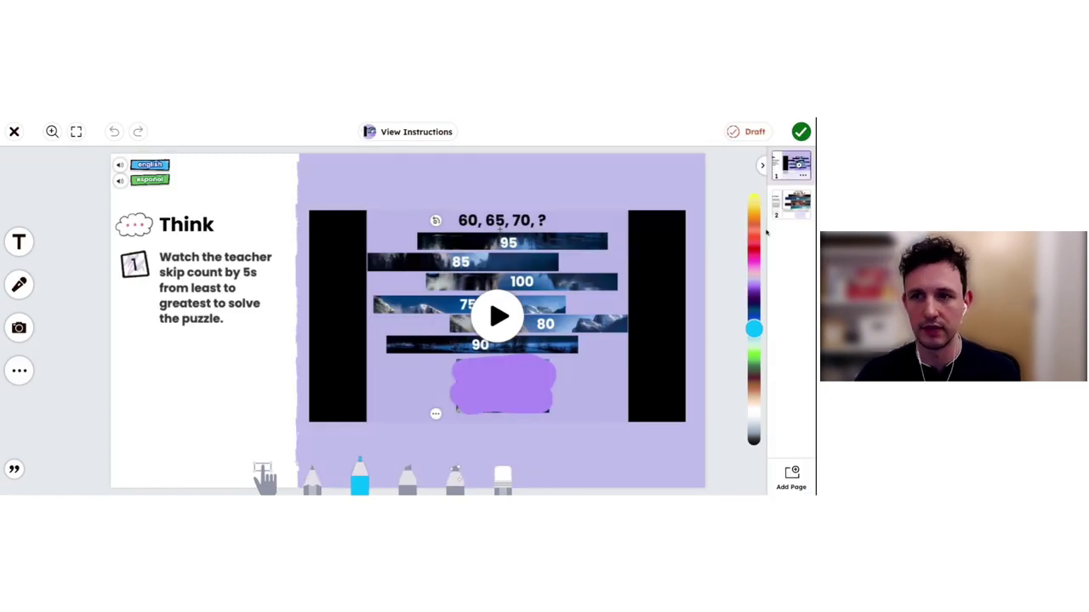
{"action": "left_click", "coordinate": [791, 203]}
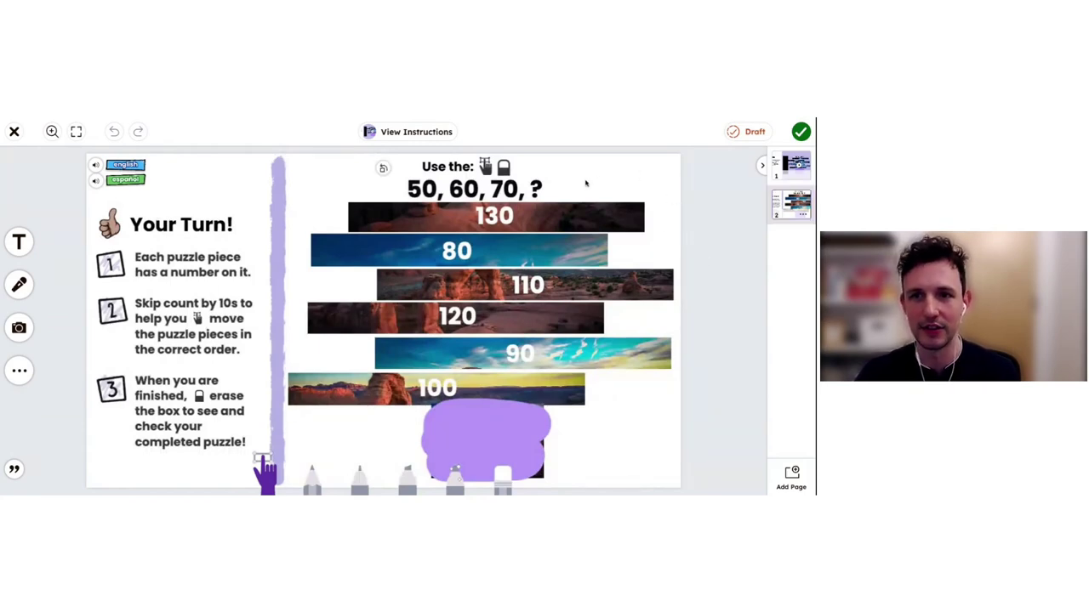
{"action": "left_click", "coordinate": [795, 158]}
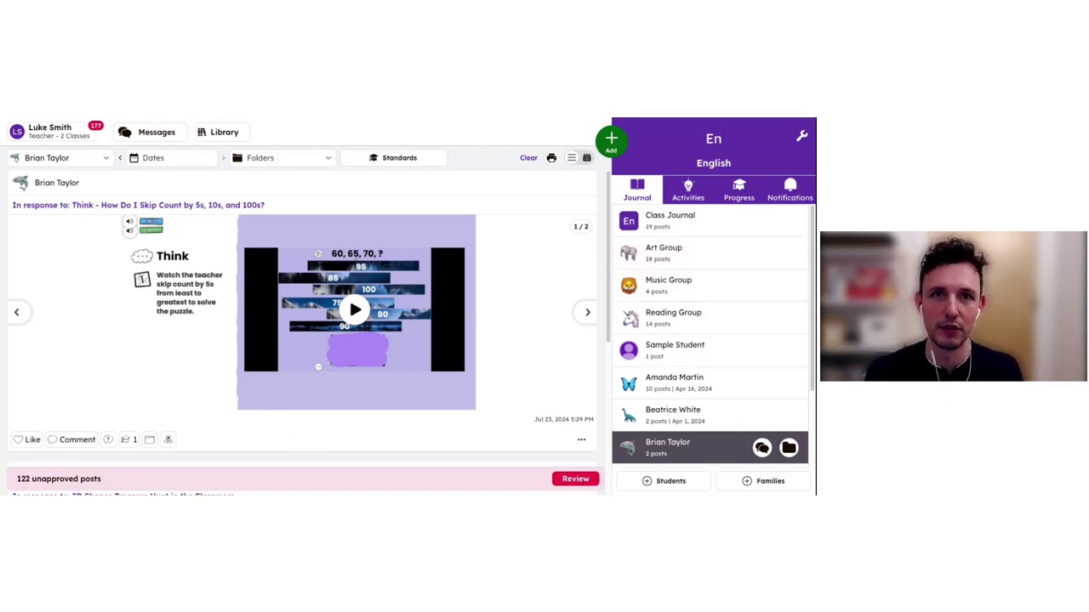
Grade standard 111.4.b.7.B. with four stars on the student's Think response and save the grade
{"action": "left_click", "coordinate": [108, 440]}
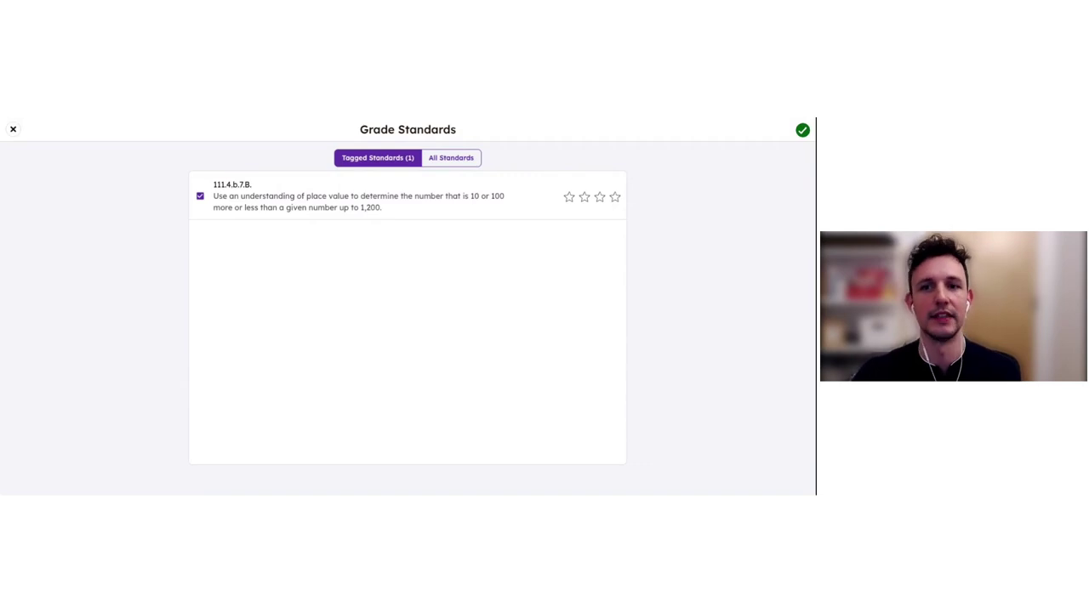
{"action": "left_click", "coordinate": [614, 198]}
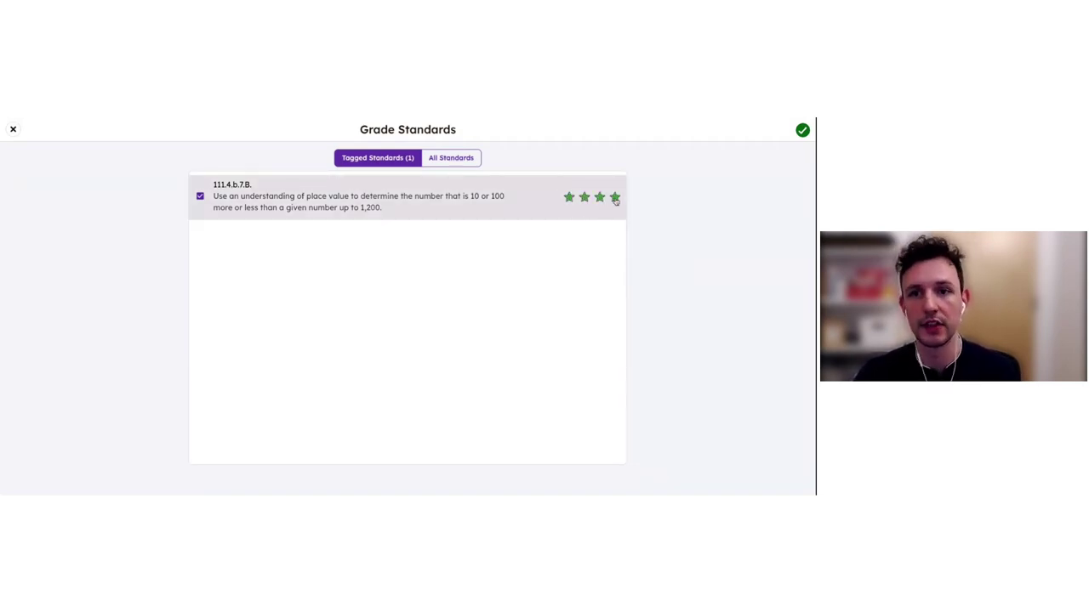
{"action": "left_click", "coordinate": [615, 199]}
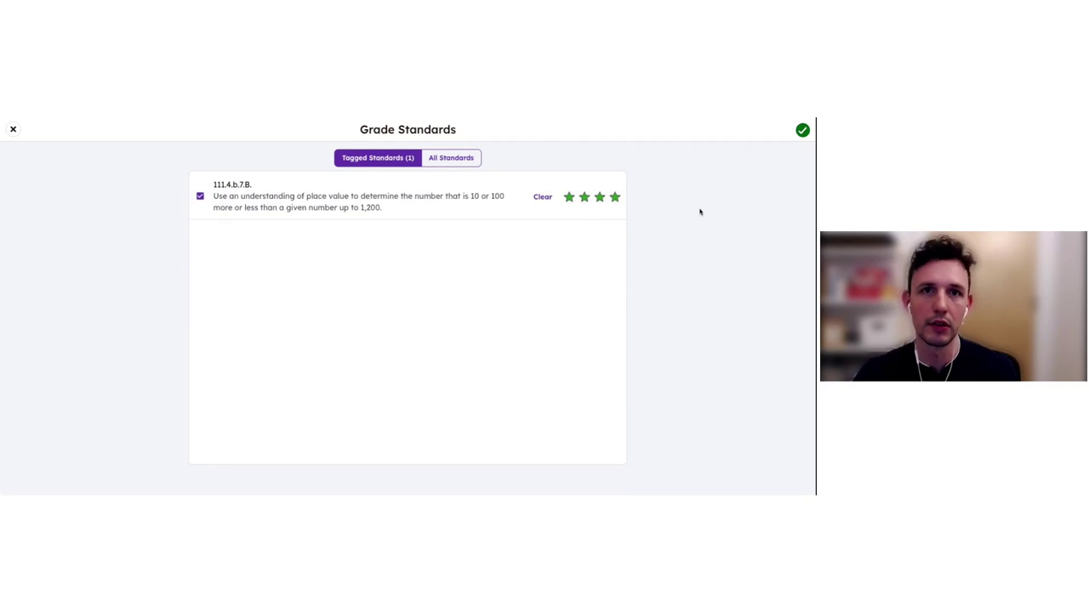
{"action": "left_click", "coordinate": [802, 131]}
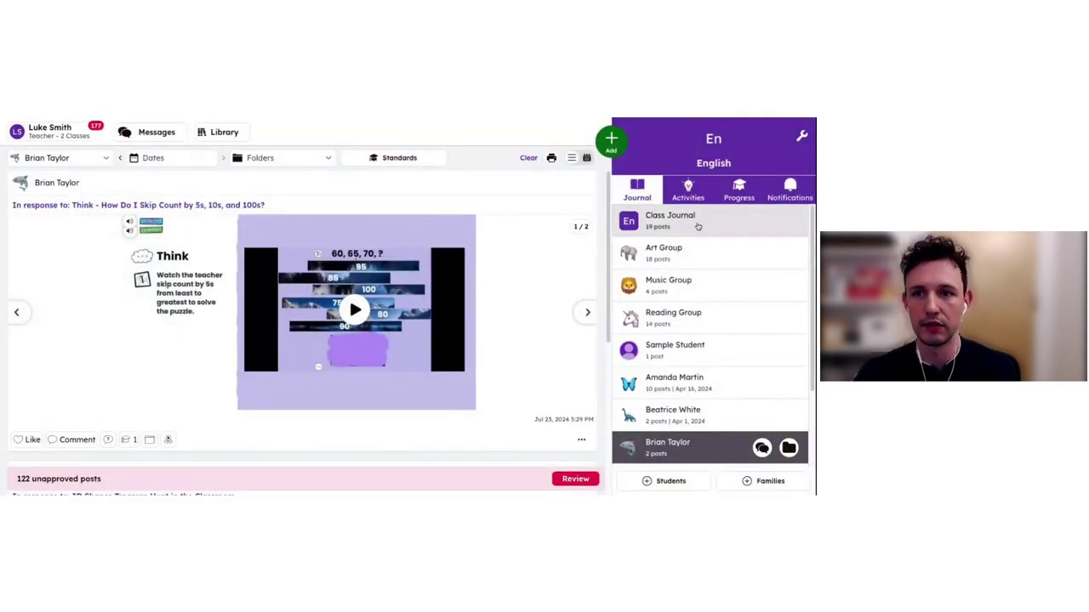
Examine the student's Think grade in the class progress data, by standard and by activity
{"action": "left_click", "coordinate": [730, 196]}
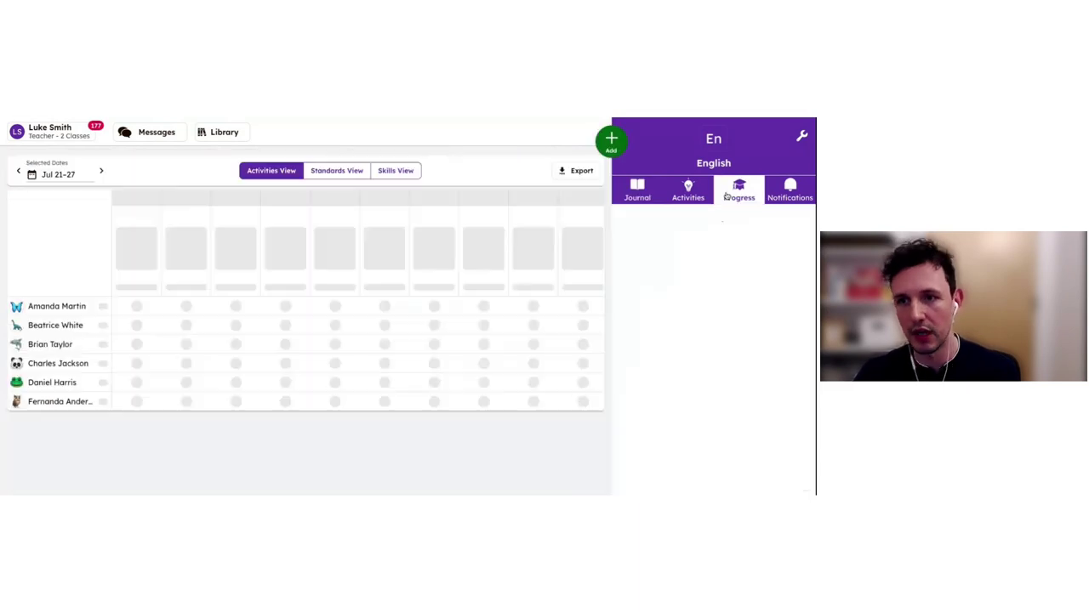
{"action": "left_click", "coordinate": [340, 171]}
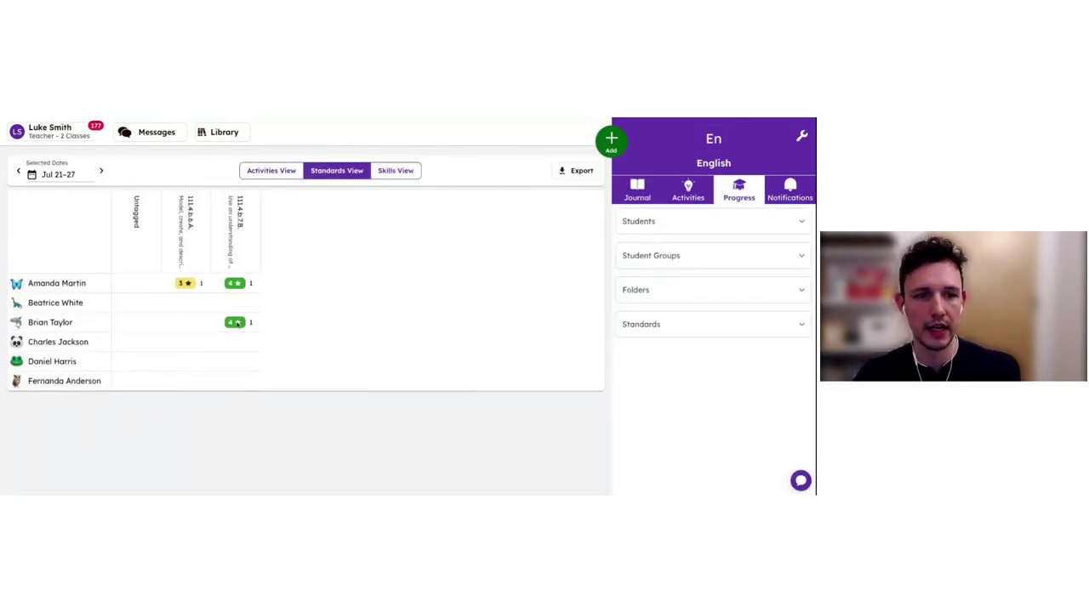
{"action": "left_click", "coordinate": [236, 324]}
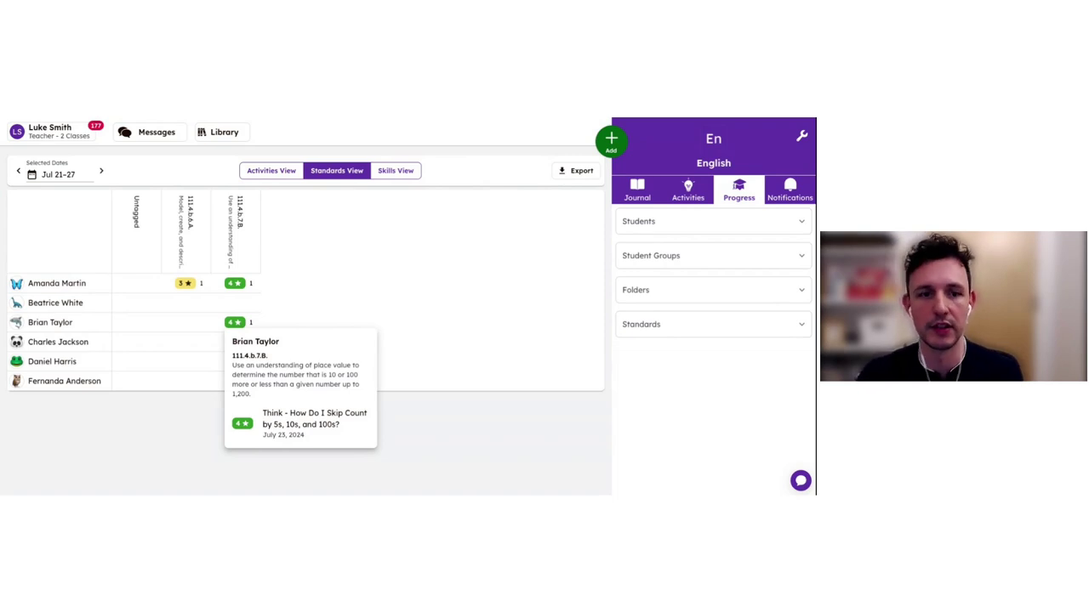
{"action": "left_click", "coordinate": [296, 174]}
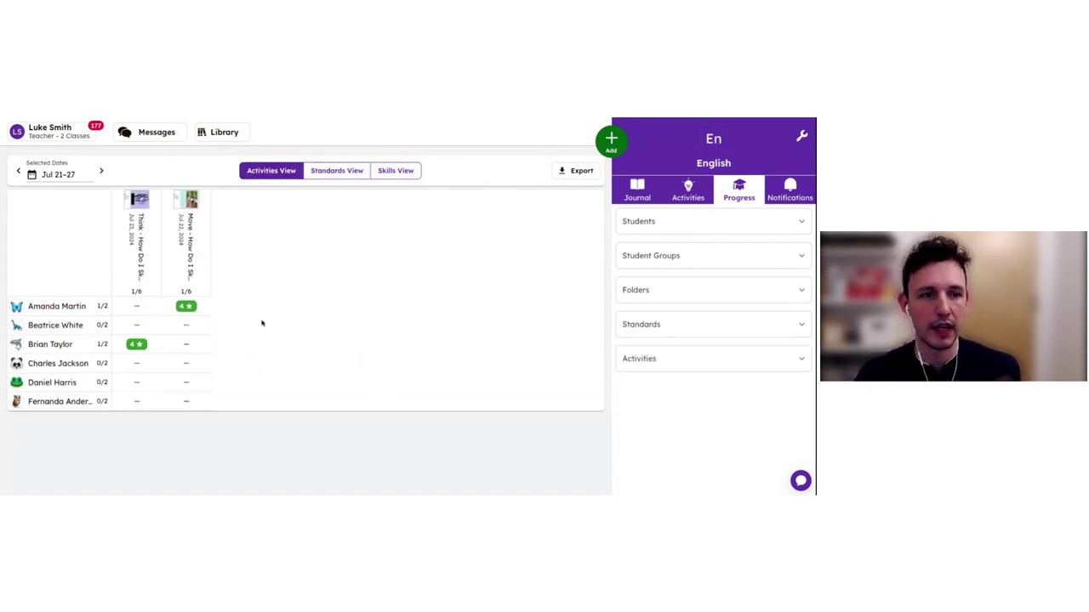
{"action": "left_click", "coordinate": [133, 346]}
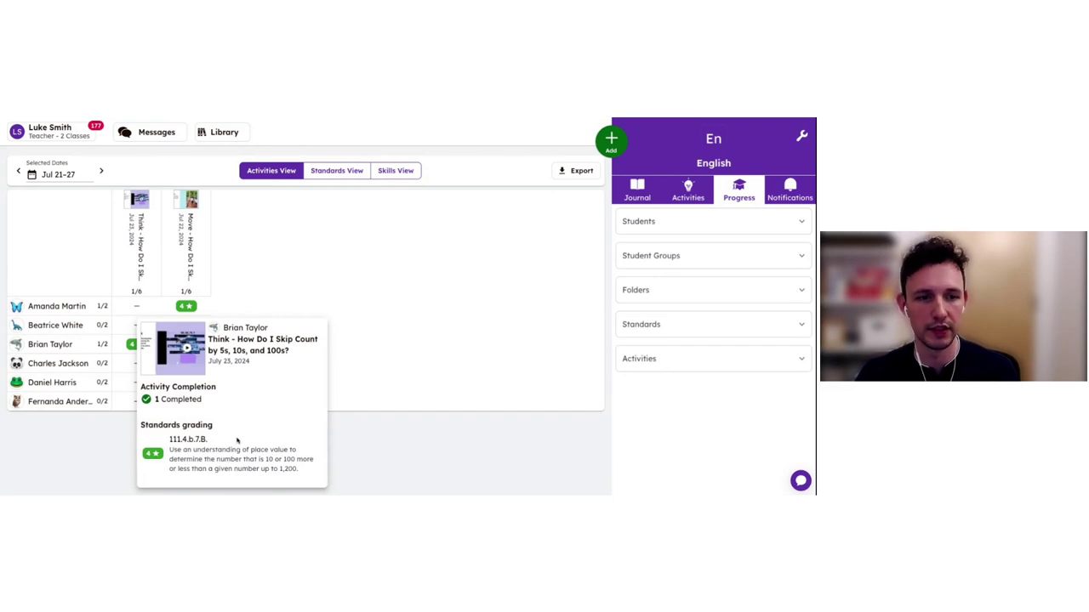
{"action": "left_click", "coordinate": [361, 450]}
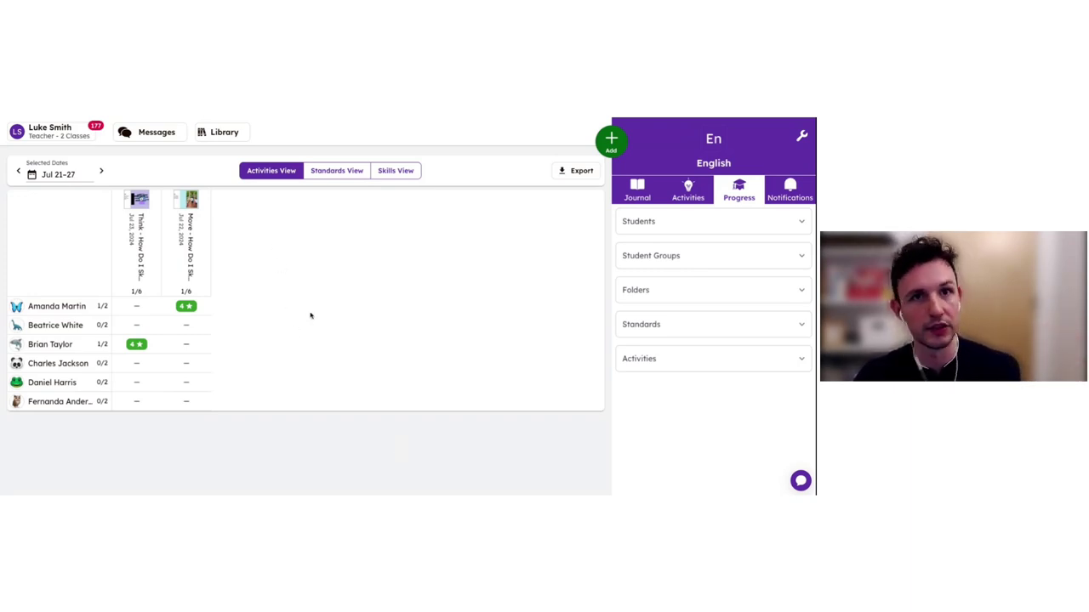
Open the 2nd Grade STEAM lesson Matter from the Science section of the Seesaw Library
{"action": "left_click", "coordinate": [225, 133]}
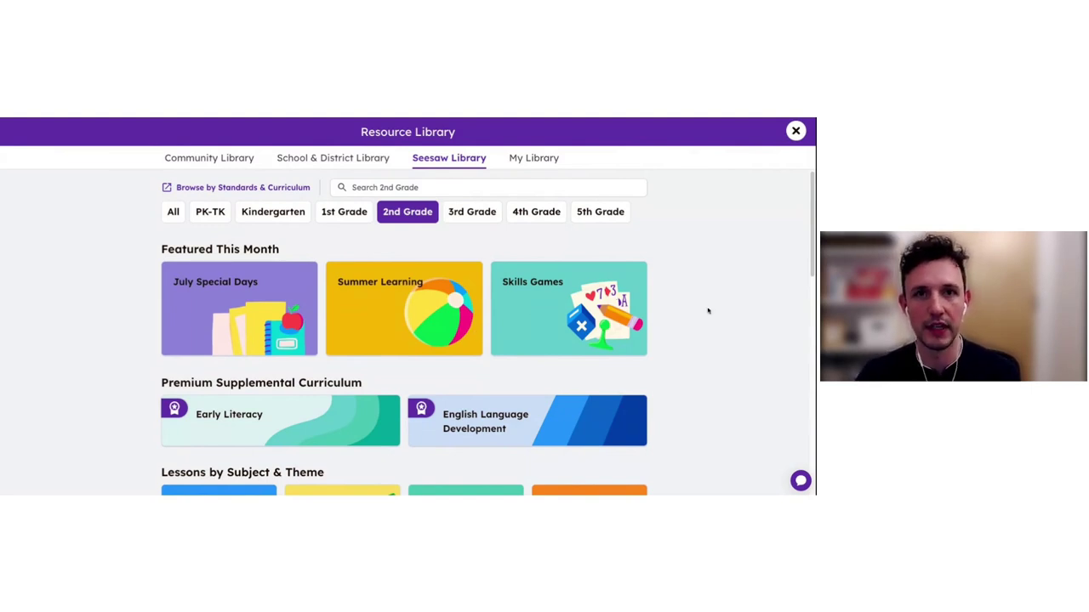
{"action": "scroll", "coordinate": [702, 308], "scroll_direction": "down", "scroll_amount": 3}
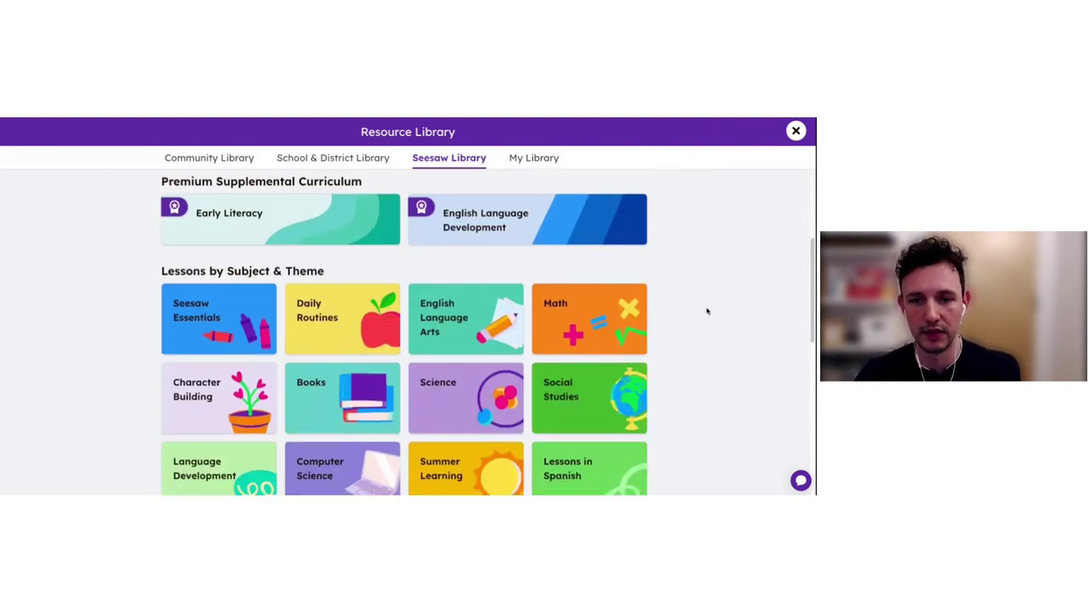
{"action": "left_click", "coordinate": [491, 399]}
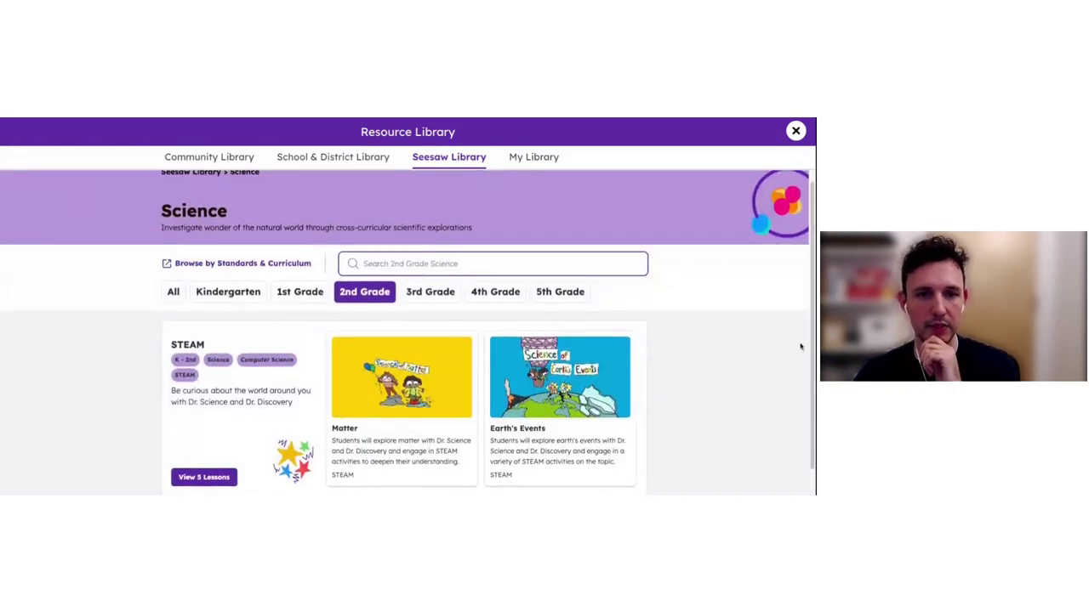
{"action": "scroll", "coordinate": [766, 348], "scroll_direction": "down", "scroll_amount": 1}
{"action": "left_click", "coordinate": [468, 442]}
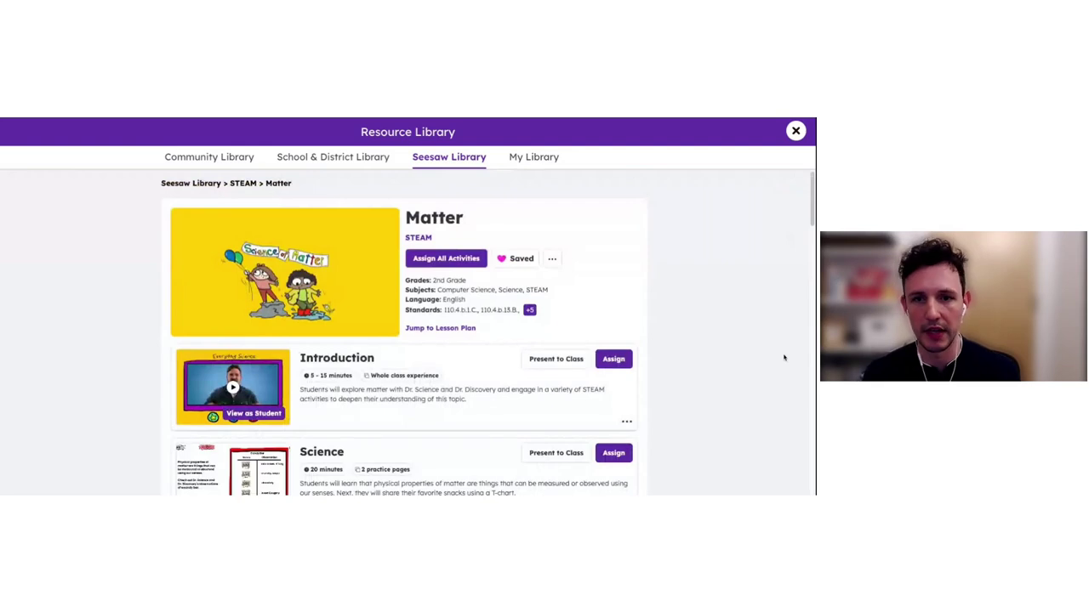
Start assigning all Matter activities to the English class and dismiss the tip about changing settings
{"action": "left_click", "coordinate": [462, 260]}
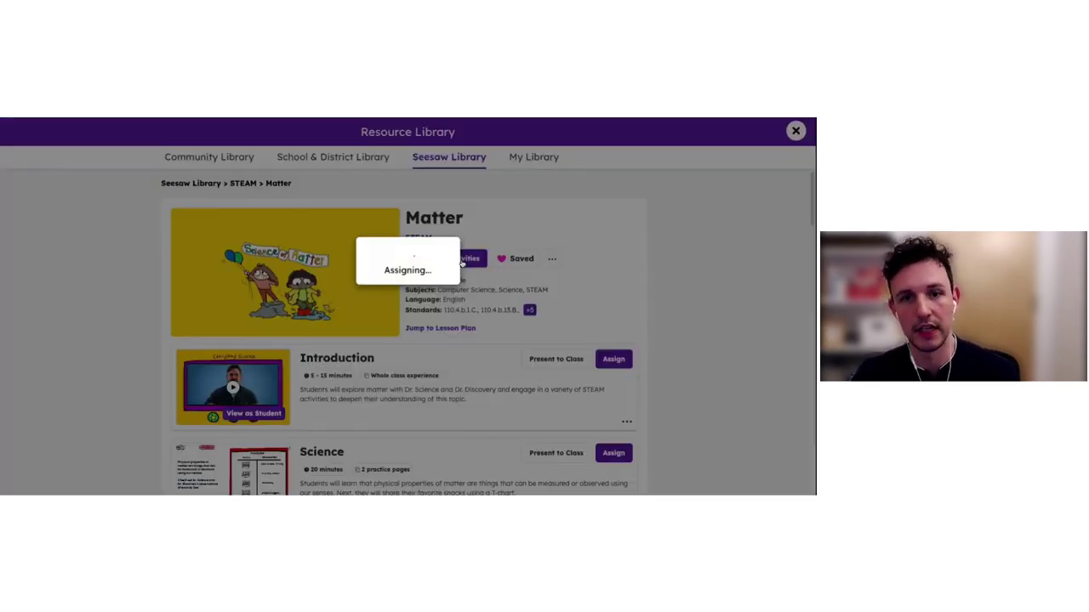
{"action": "left_click", "coordinate": [405, 476]}
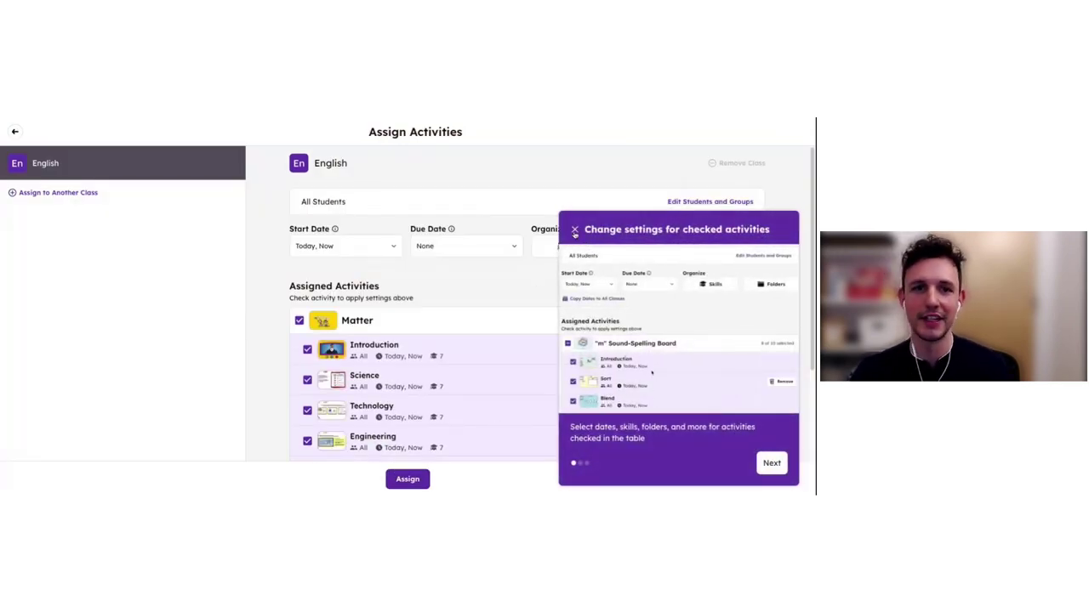
{"action": "left_click", "coordinate": [547, 289]}
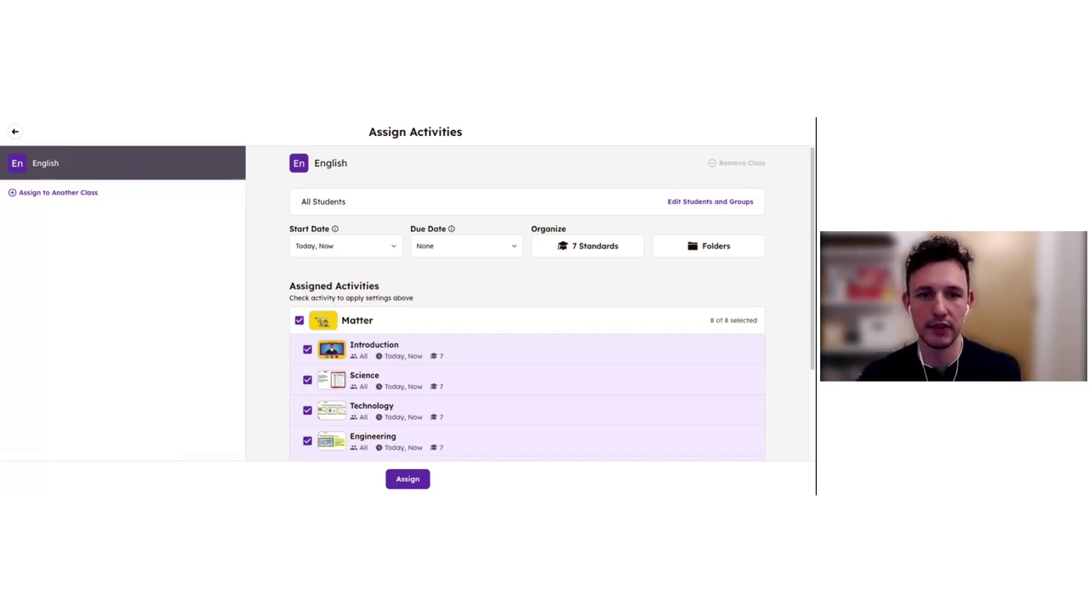
Remove the Technology, Art and Math activities from the Matter assignment
{"action": "scroll", "coordinate": [501, 283], "scroll_direction": "down", "scroll_amount": 1}
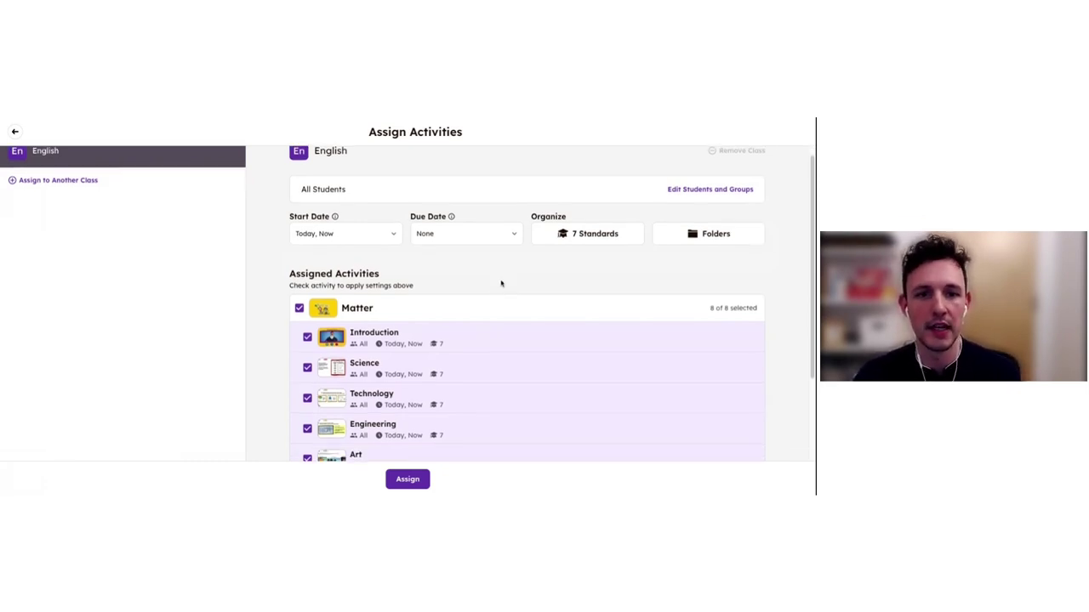
{"action": "scroll", "coordinate": [501, 283], "scroll_direction": "up", "scroll_amount": 1}
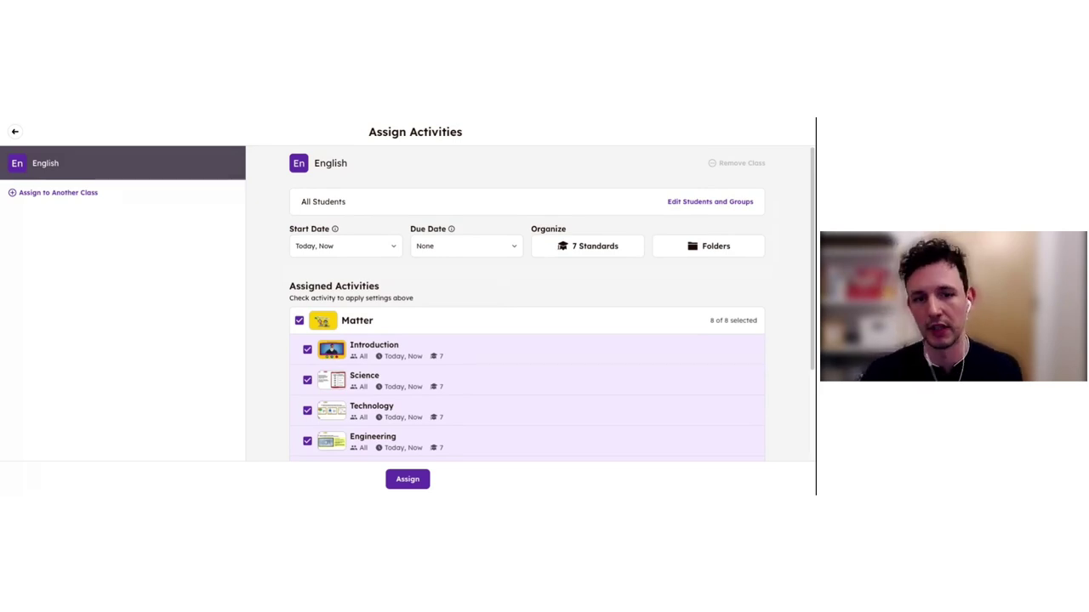
{"action": "scroll", "coordinate": [527, 341], "scroll_direction": "down", "scroll_amount": 3}
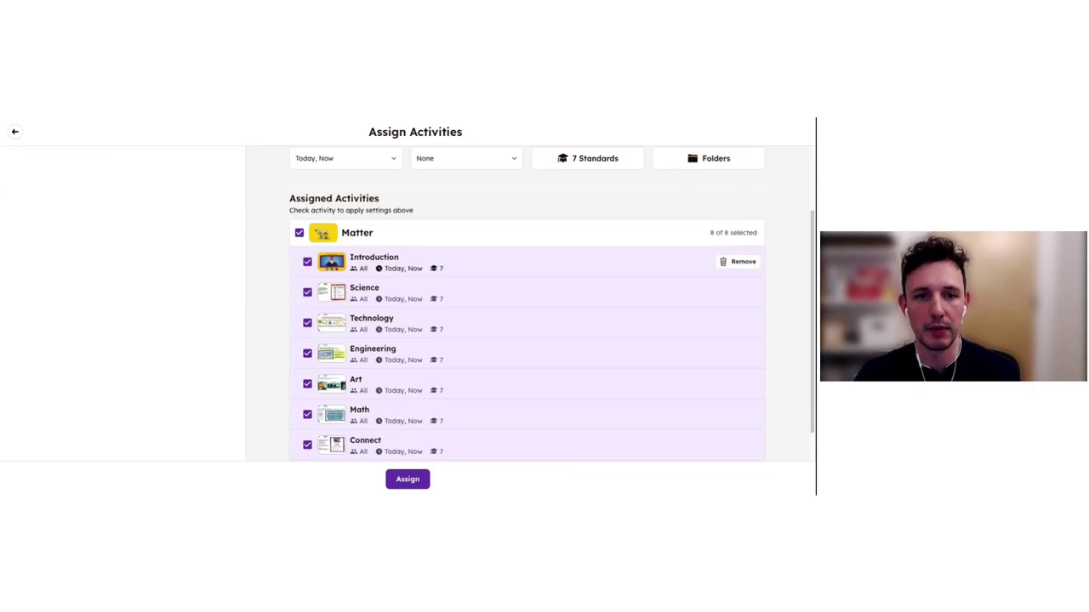
{"action": "scroll", "coordinate": [508, 365], "scroll_direction": "down", "scroll_amount": 1}
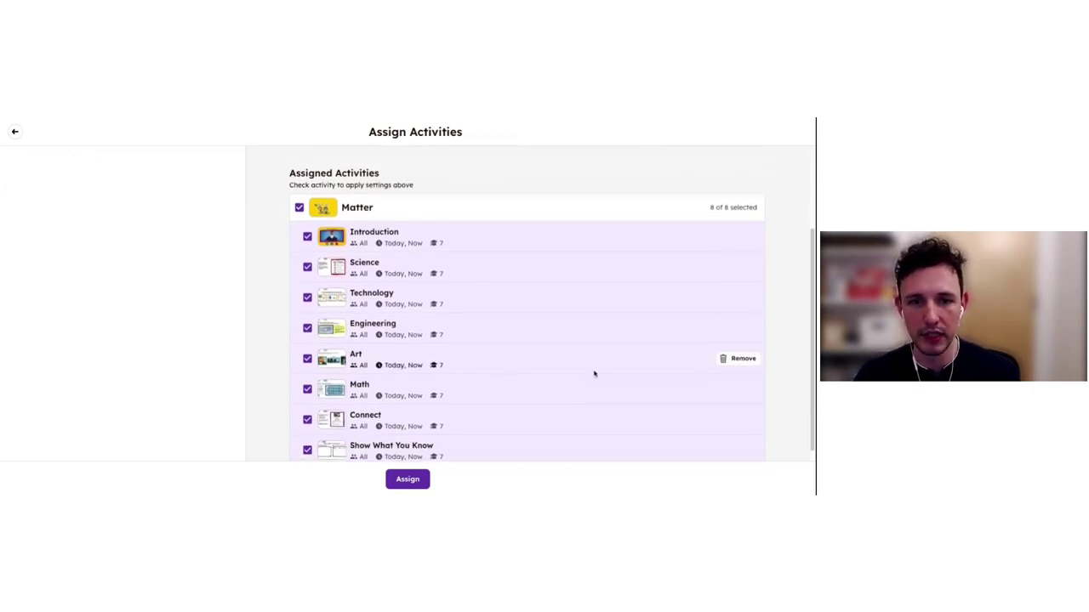
{"action": "scroll", "coordinate": [594, 374], "scroll_direction": "down", "scroll_amount": 1}
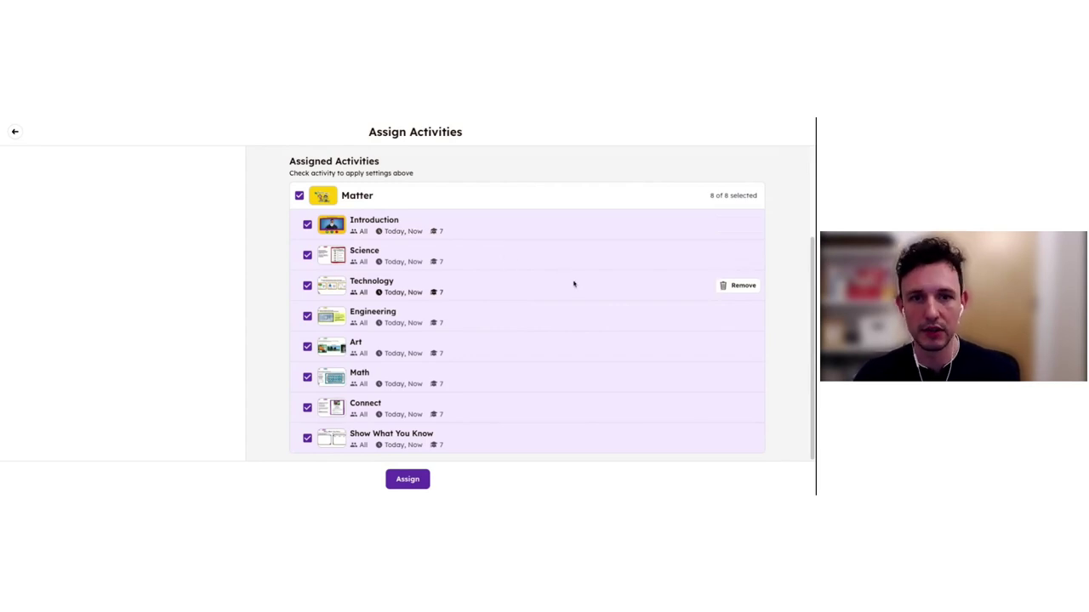
{"action": "left_click", "coordinate": [742, 286]}
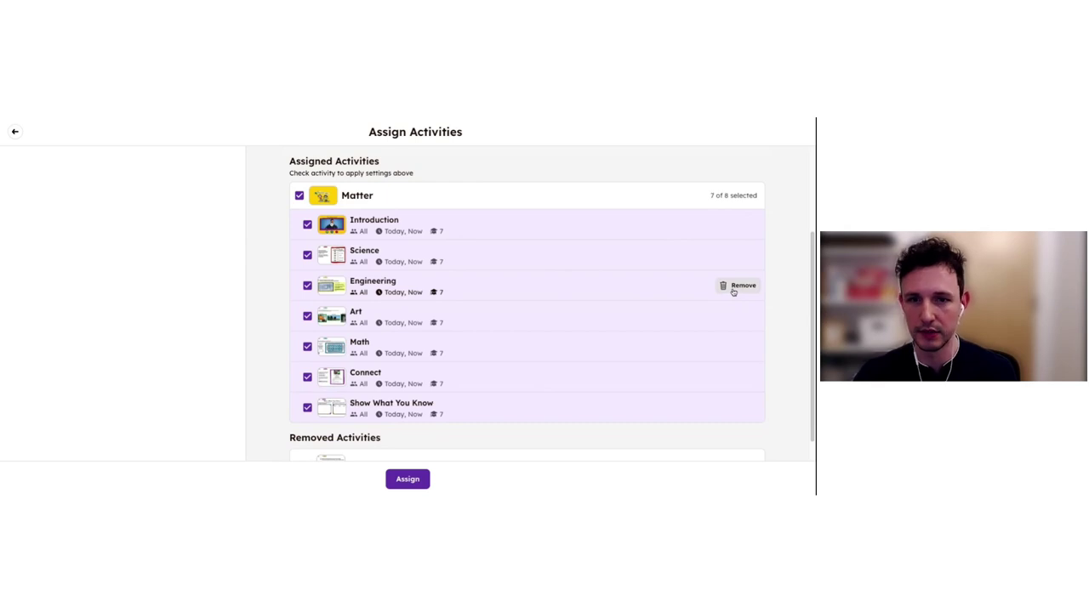
{"action": "left_click", "coordinate": [734, 317]}
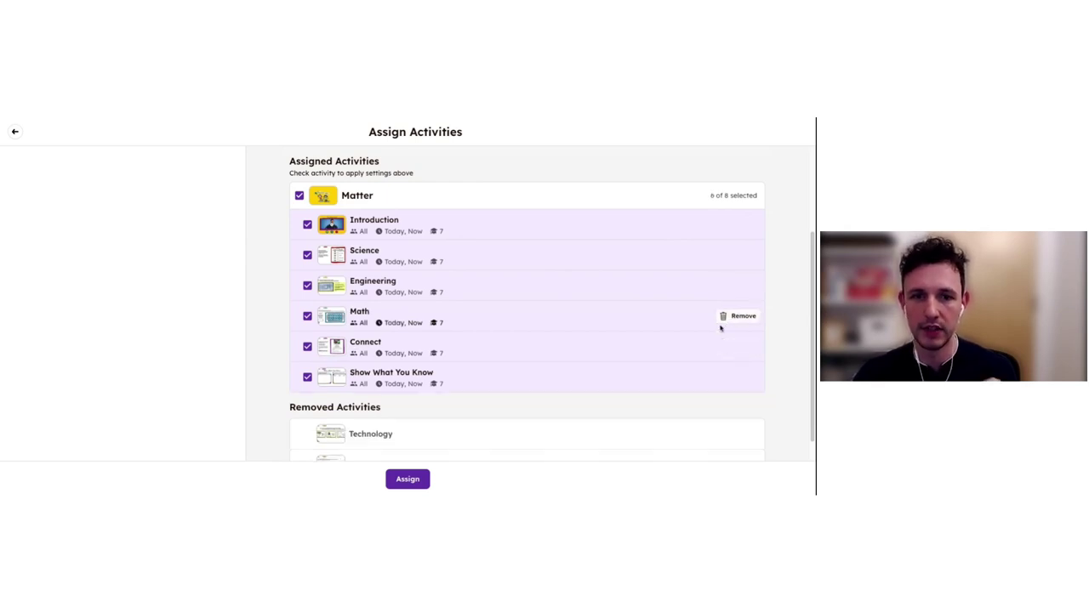
{"action": "left_click", "coordinate": [733, 315]}
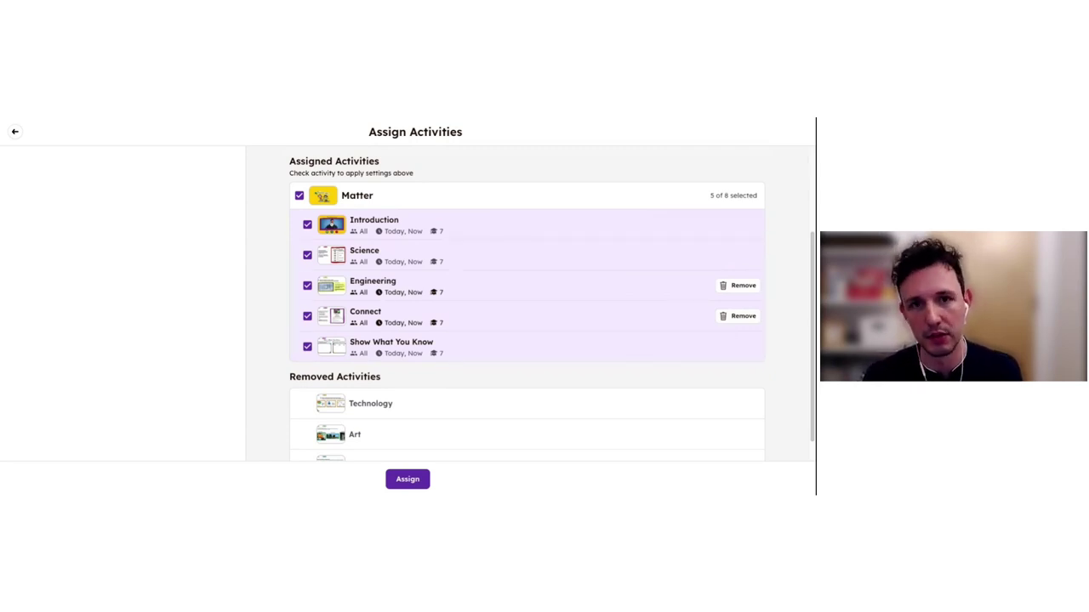
Deselect Engineering, Connect and Show What You Know, leaving only Introduction and Science selected for the assignment settings
{"action": "scroll", "coordinate": [588, 316], "scroll_direction": "up", "scroll_amount": 1}
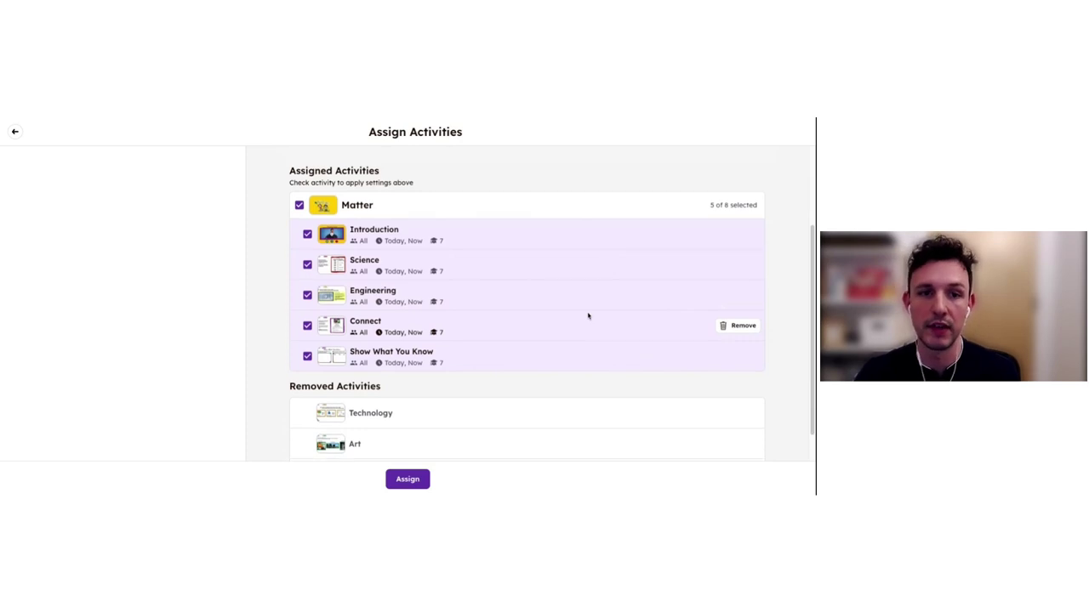
{"action": "scroll", "coordinate": [527, 315], "scroll_direction": "up", "scroll_amount": 1}
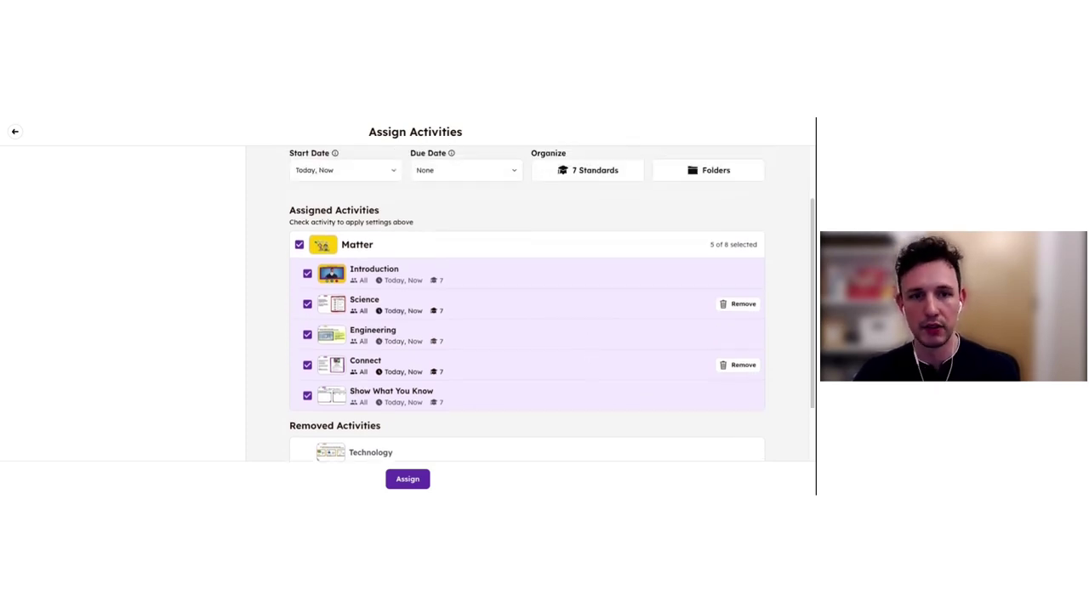
{"action": "scroll", "coordinate": [511, 298], "scroll_direction": "down", "scroll_amount": 2}
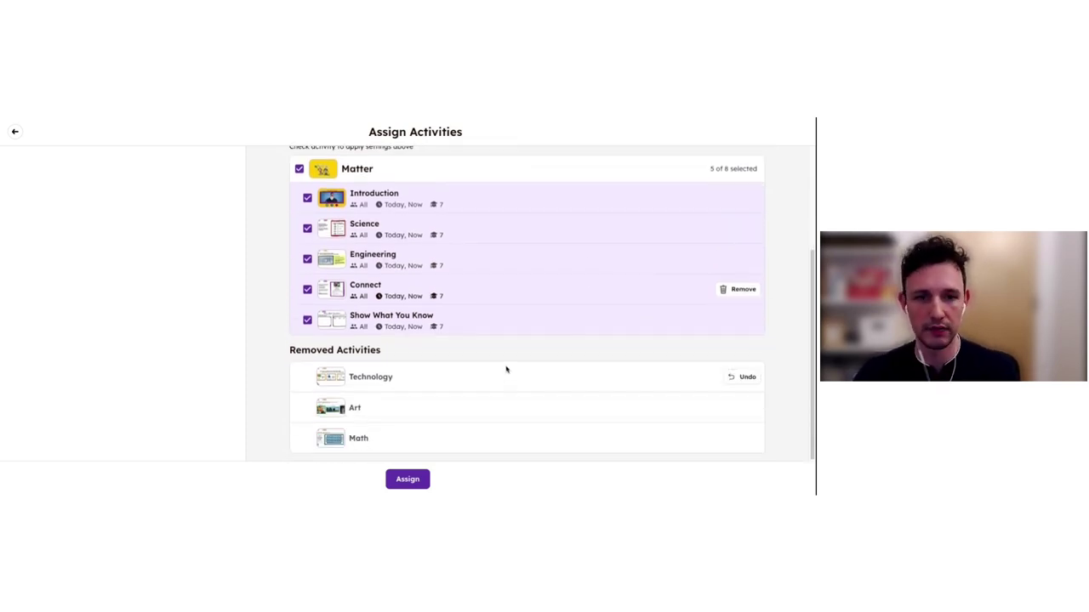
{"action": "scroll", "coordinate": [506, 371], "scroll_direction": "up", "scroll_amount": 3}
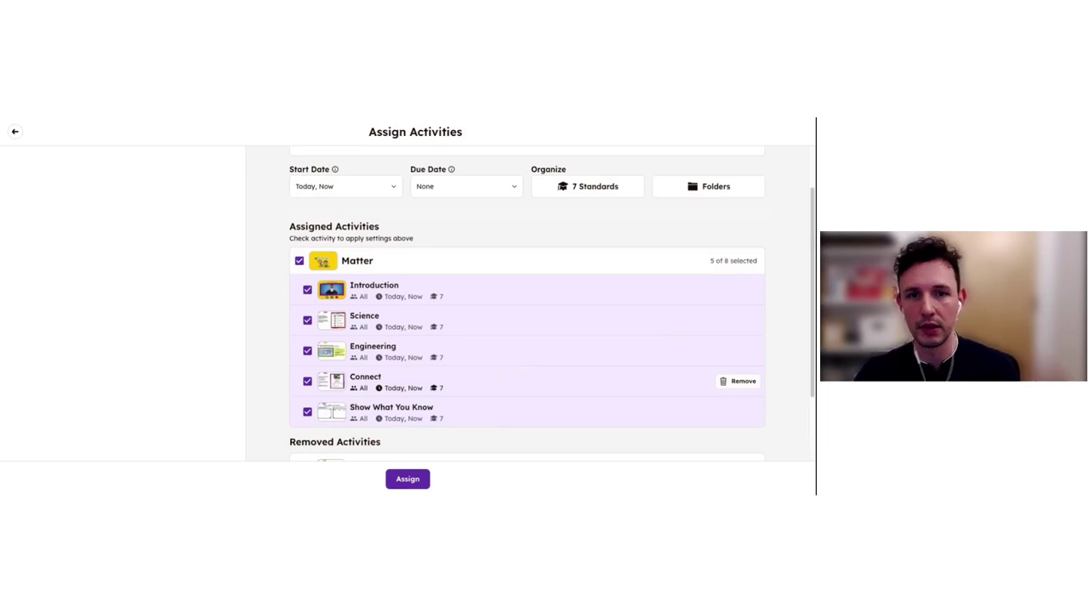
{"action": "scroll", "coordinate": [506, 374], "scroll_direction": "up", "scroll_amount": 1}
{"action": "scroll", "coordinate": [357, 340], "scroll_direction": "down", "scroll_amount": 1}
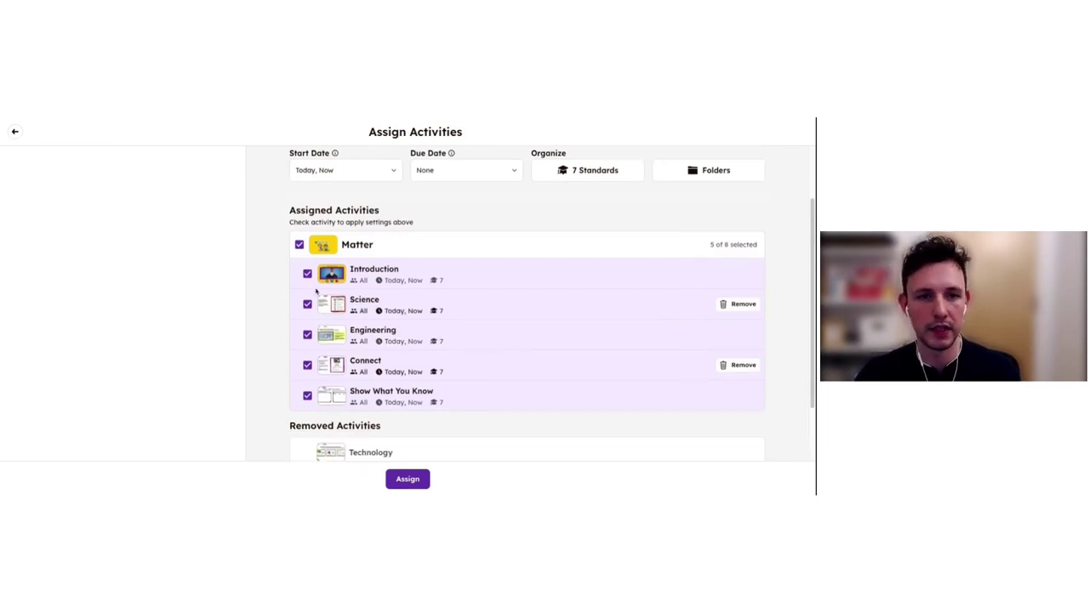
{"action": "left_click", "coordinate": [307, 334]}
{"action": "left_click", "coordinate": [307, 365]}
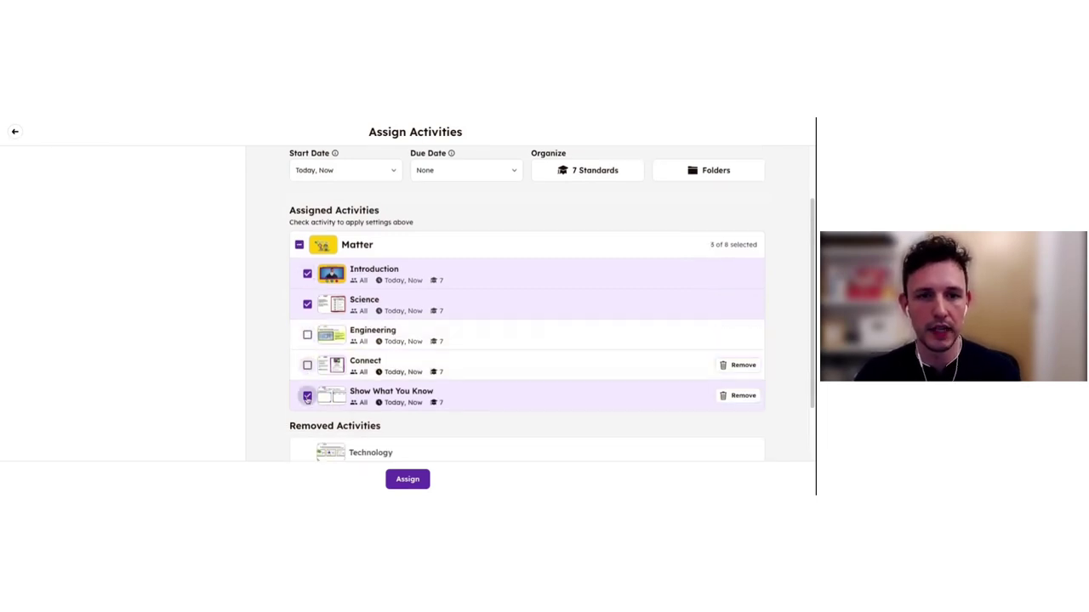
{"action": "left_click", "coordinate": [308, 395]}
{"action": "scroll", "coordinate": [293, 325], "scroll_direction": "up", "scroll_amount": 2}
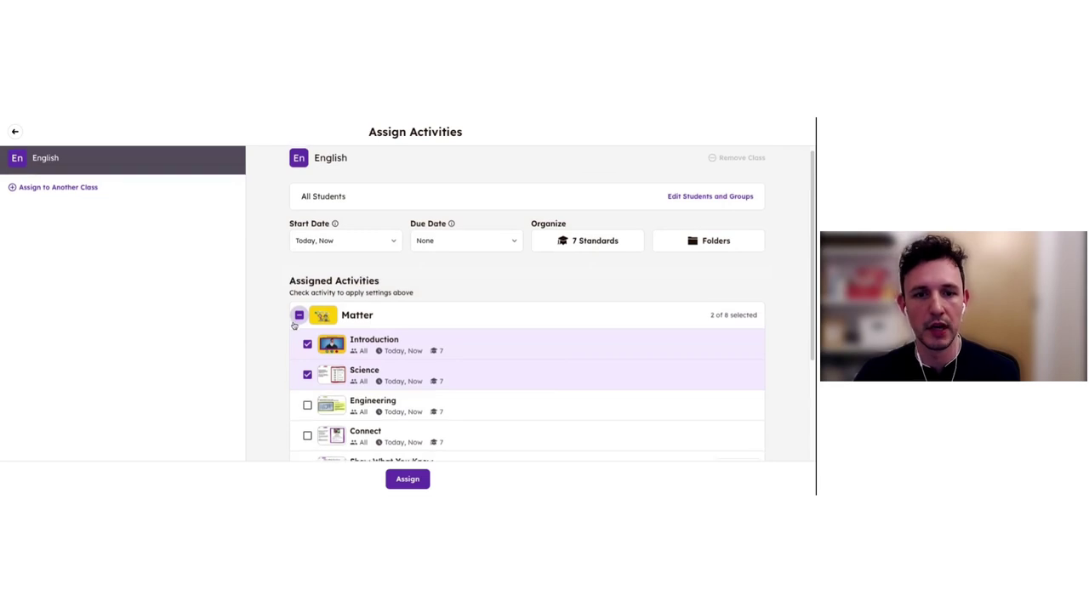
{"action": "scroll", "coordinate": [281, 327], "scroll_direction": "down", "scroll_amount": 1}
{"action": "scroll", "coordinate": [275, 327], "scroll_direction": "up", "scroll_amount": 1}
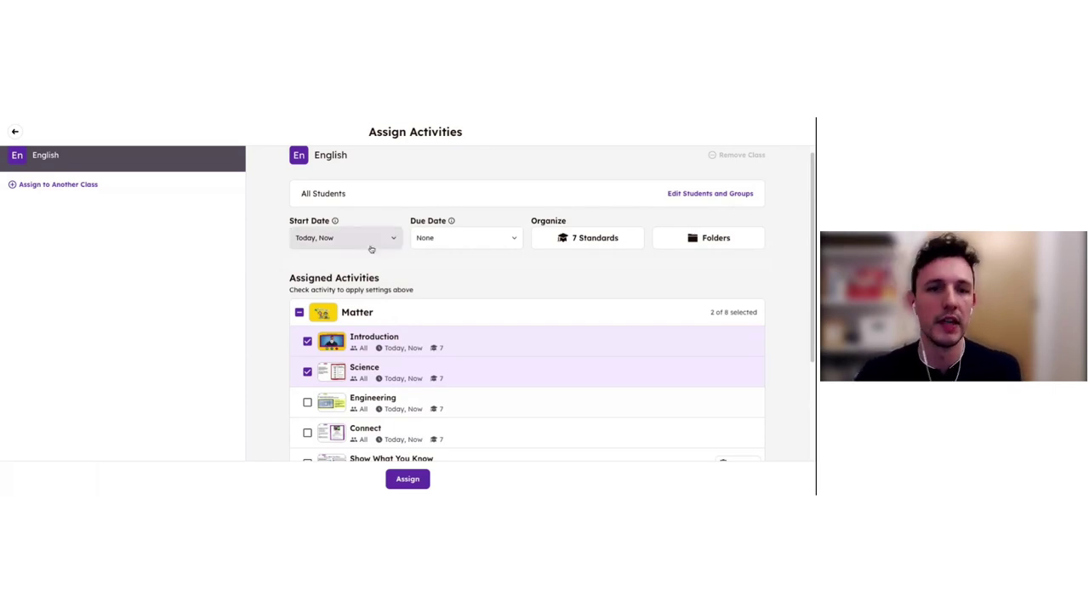
{"action": "scroll", "coordinate": [434, 268], "scroll_direction": "down", "scroll_amount": 2}
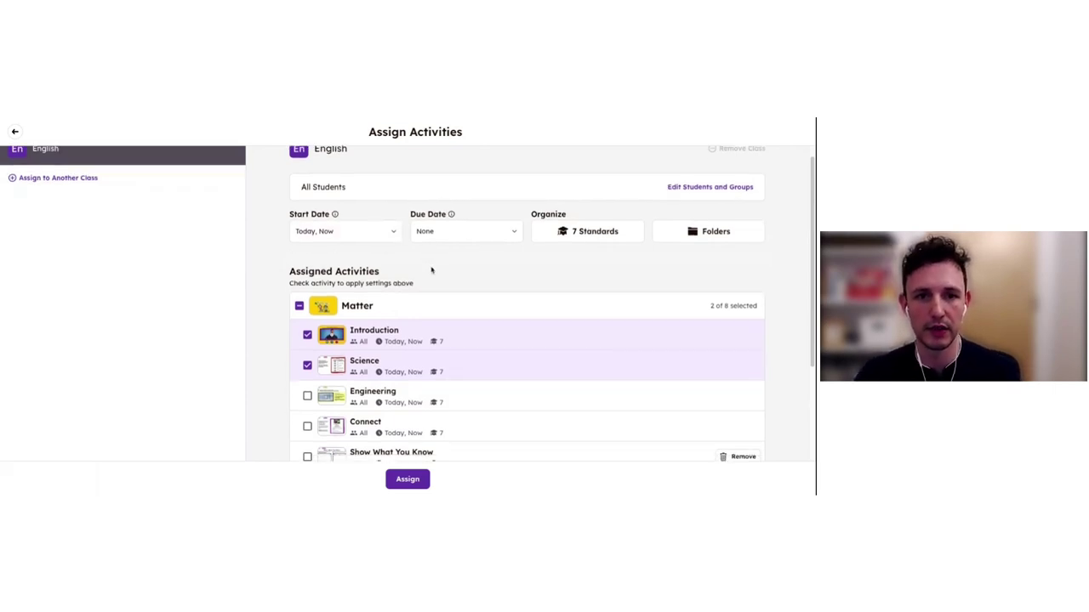
{"action": "scroll", "coordinate": [425, 274], "scroll_direction": "up", "scroll_amount": 3}
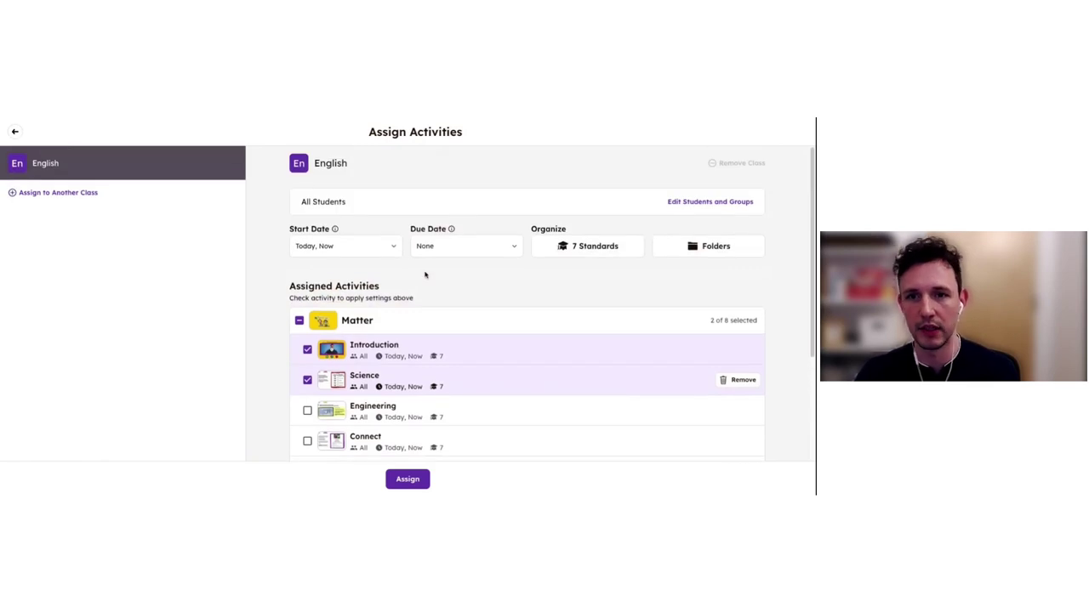
Select only the Engineering activity and set its start date to July 25, 2024
{"action": "left_click", "coordinate": [307, 338]}
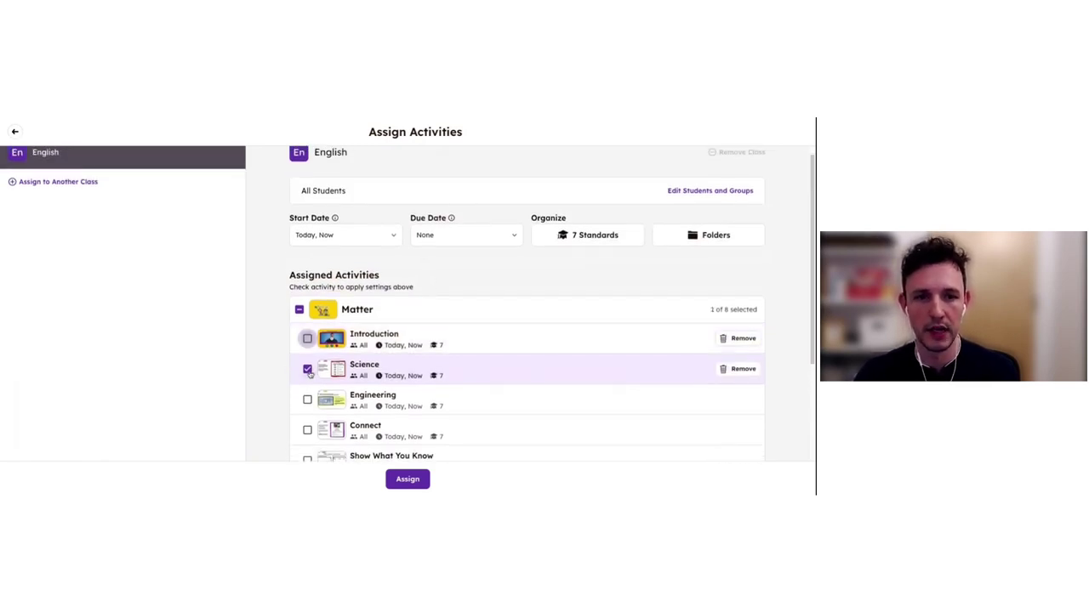
{"action": "left_click", "coordinate": [307, 370]}
{"action": "scroll", "coordinate": [313, 387], "scroll_direction": "down", "scroll_amount": 1}
{"action": "left_click", "coordinate": [307, 376]}
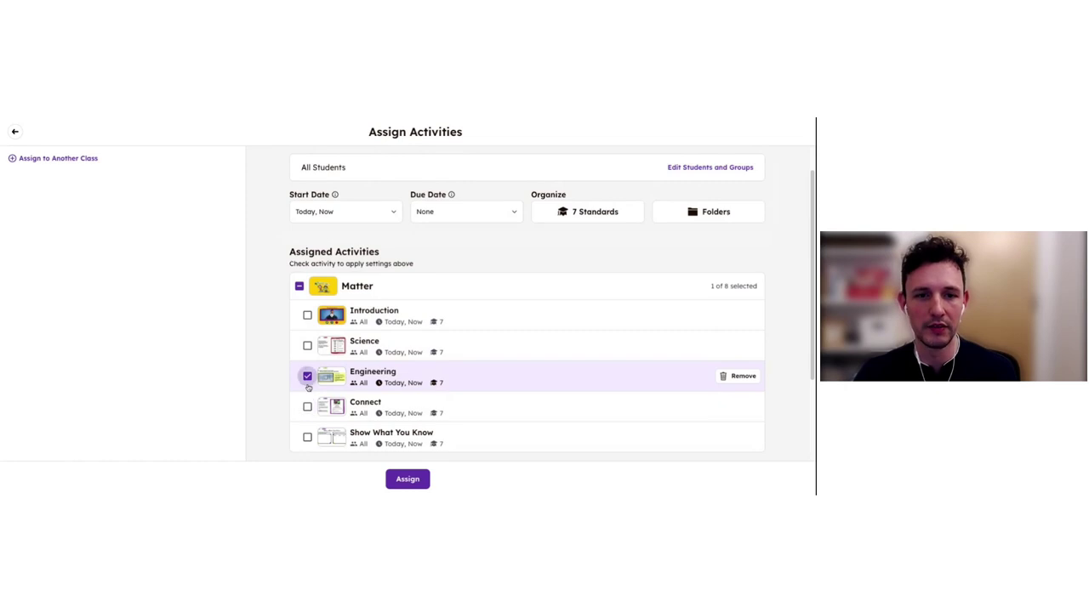
{"action": "scroll", "coordinate": [324, 365], "scroll_direction": "up", "scroll_amount": 1}
{"action": "left_click", "coordinate": [373, 234]}
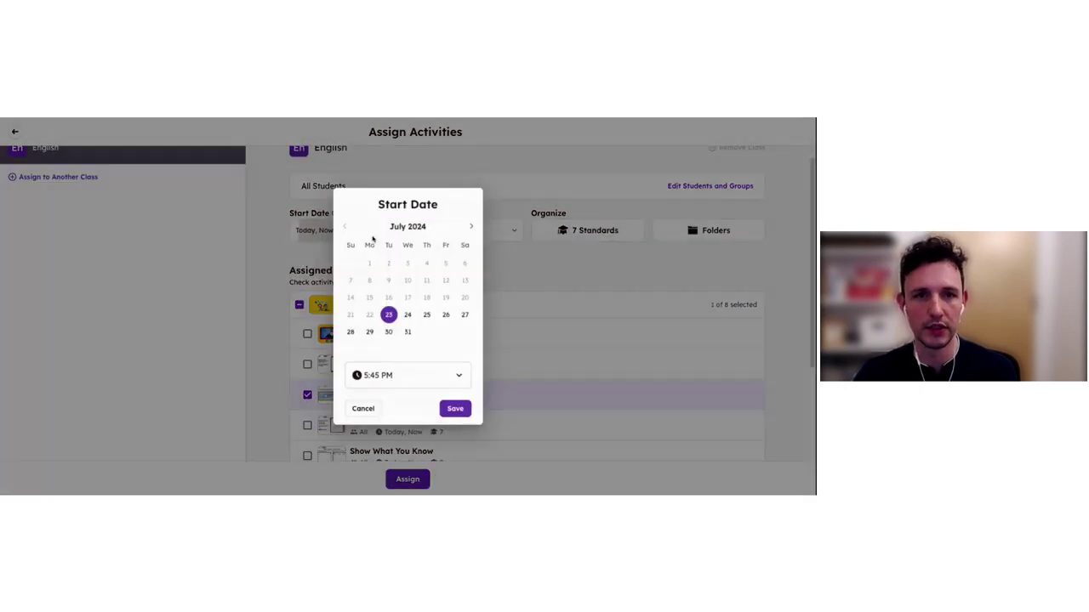
{"action": "left_click", "coordinate": [427, 317]}
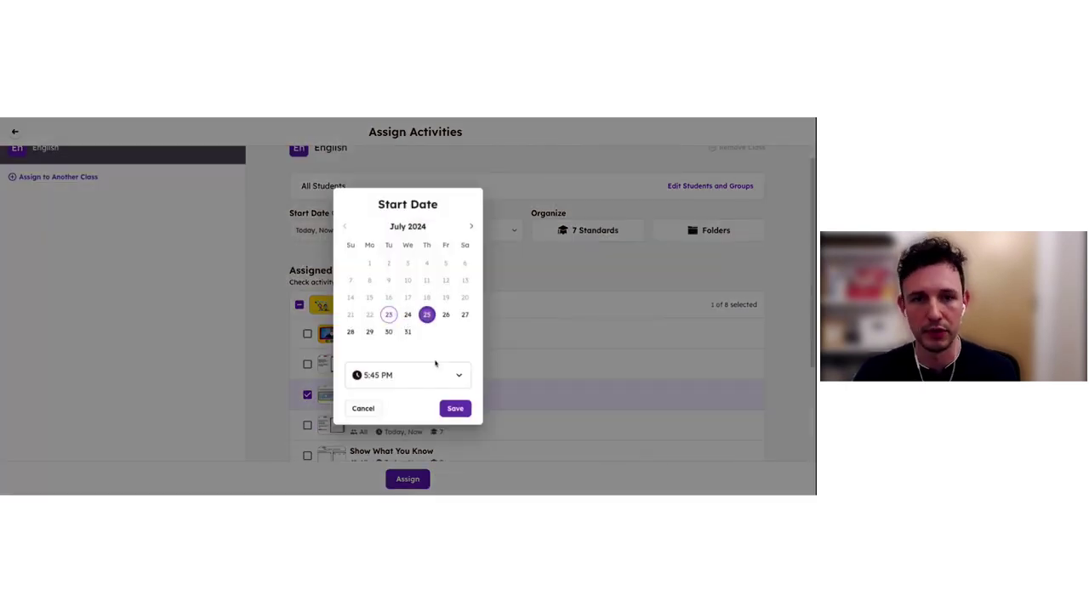
{"action": "left_click", "coordinate": [453, 409]}
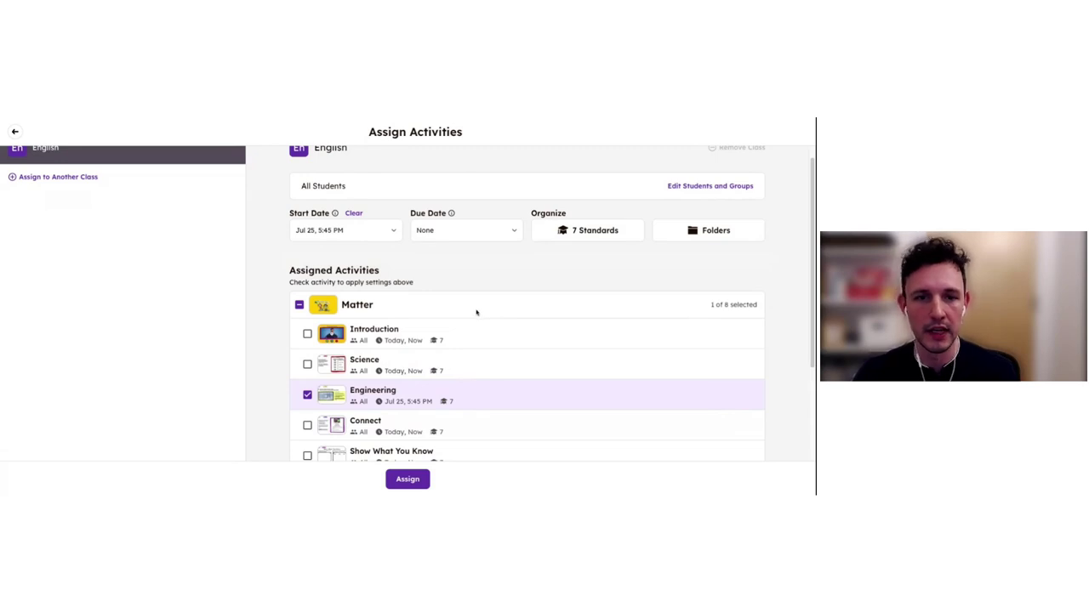
Select Connect and Show What You Know instead of Engineering and set their start date to July 26, 2024
{"action": "scroll", "coordinate": [477, 311], "scroll_direction": "down", "scroll_amount": 1}
{"action": "left_click", "coordinate": [308, 376]}
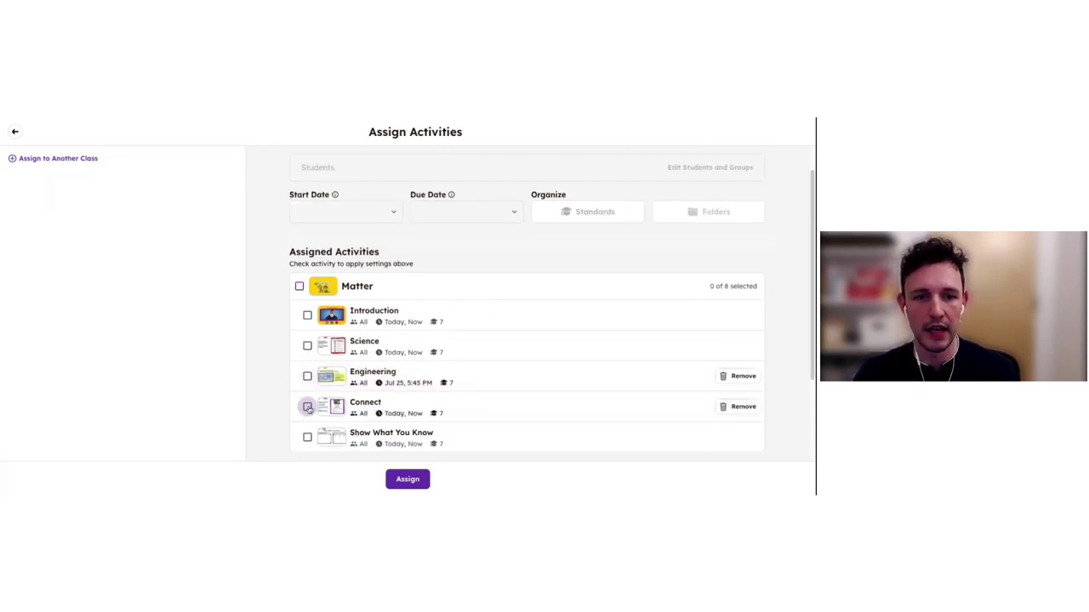
{"action": "left_click", "coordinate": [307, 407]}
{"action": "left_click", "coordinate": [307, 436]}
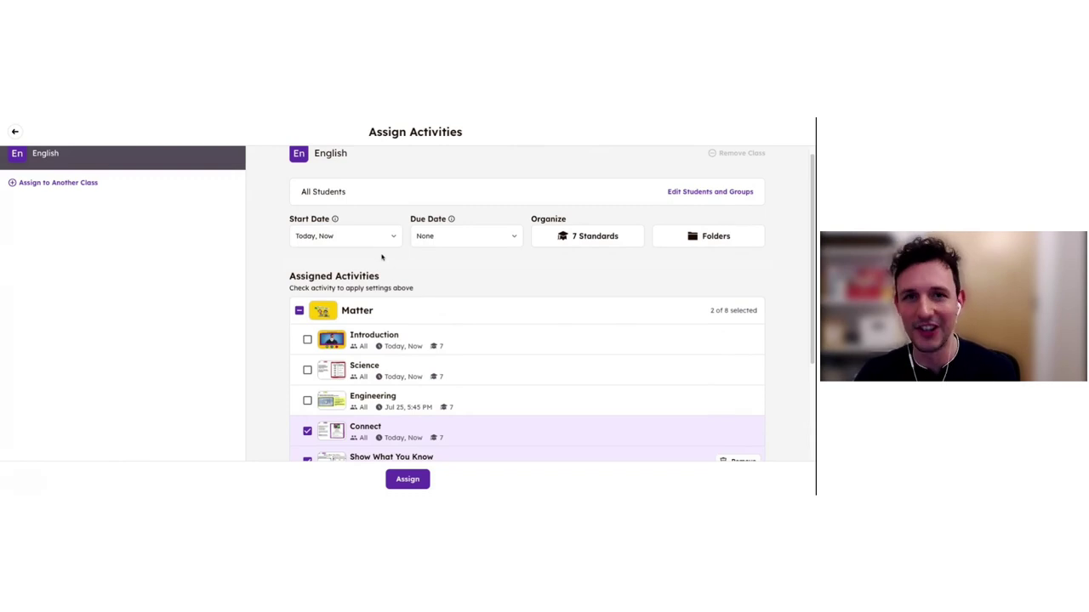
{"action": "left_click", "coordinate": [374, 239]}
{"action": "left_click", "coordinate": [445, 315]}
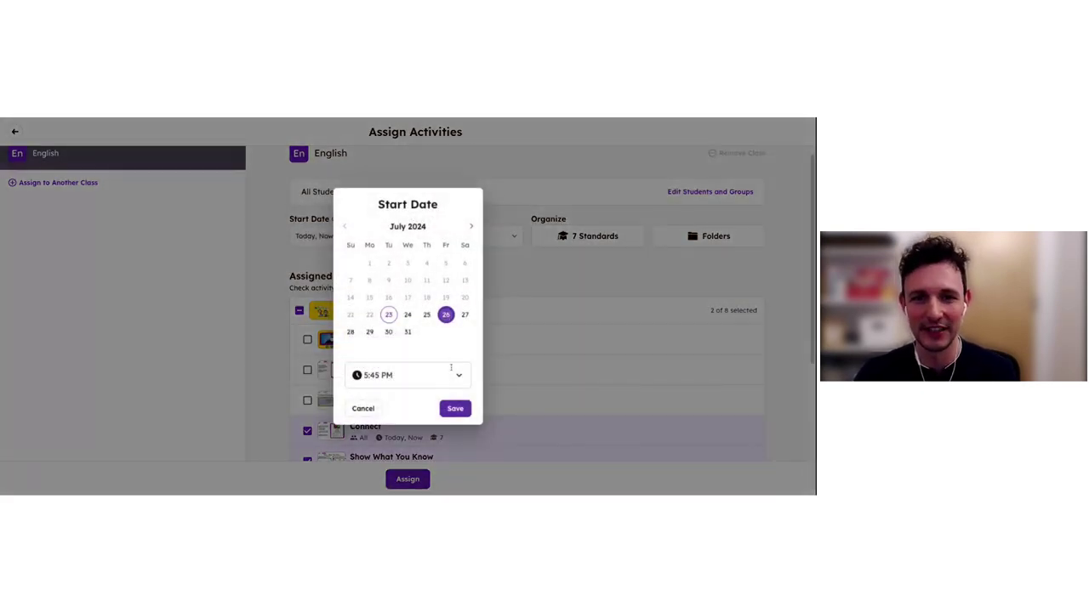
{"action": "left_click", "coordinate": [453, 409]}
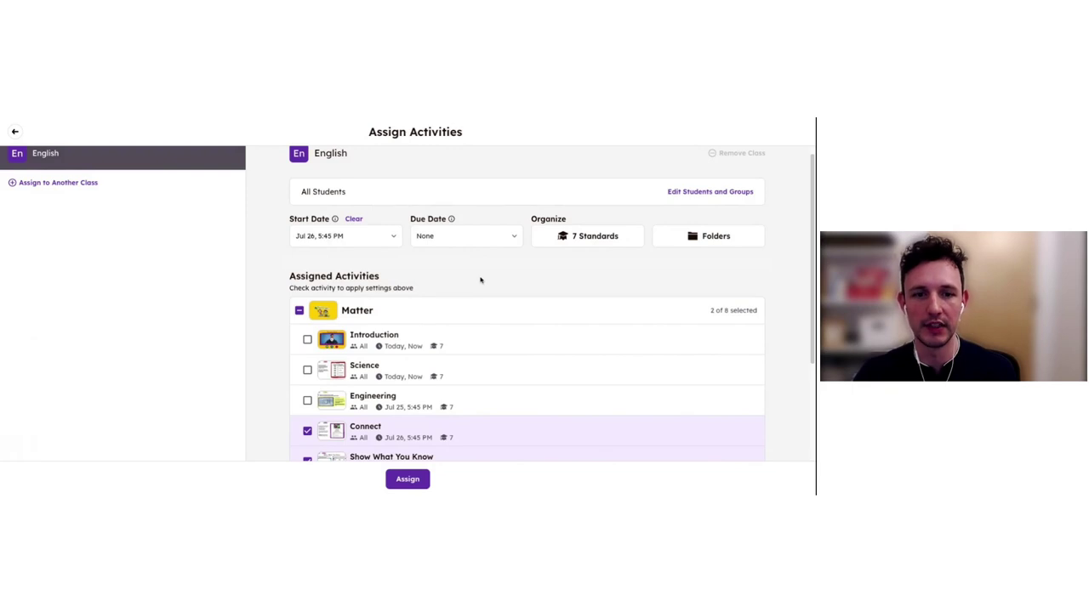
Review the scheduled start dates of the Matter activities and assign them to the English class
{"action": "scroll", "coordinate": [383, 306], "scroll_direction": "down", "scroll_amount": 2}
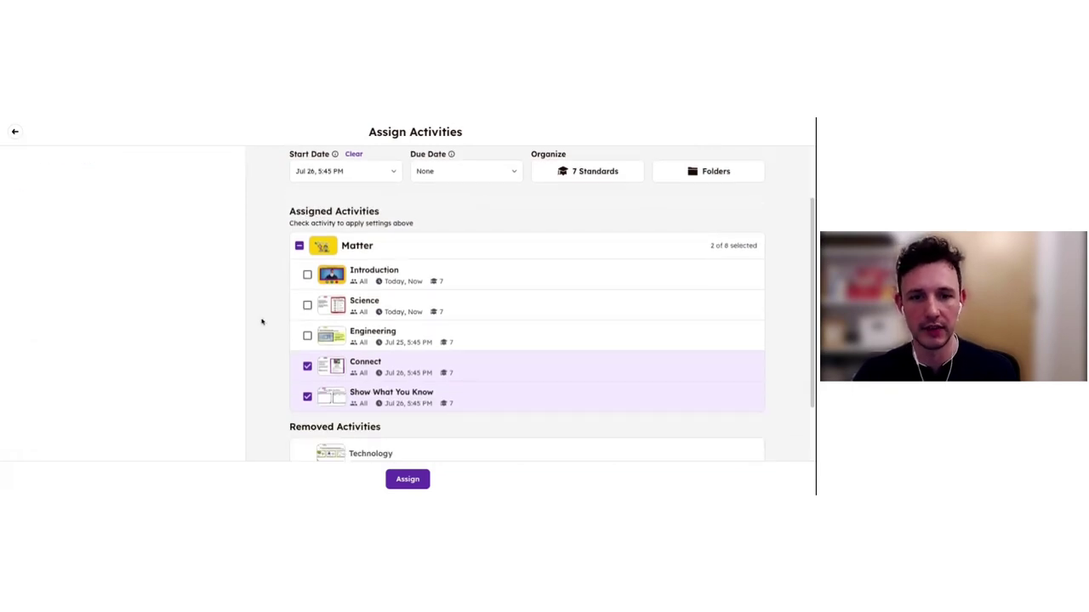
{"action": "scroll", "coordinate": [426, 322], "scroll_direction": "up", "scroll_amount": 2}
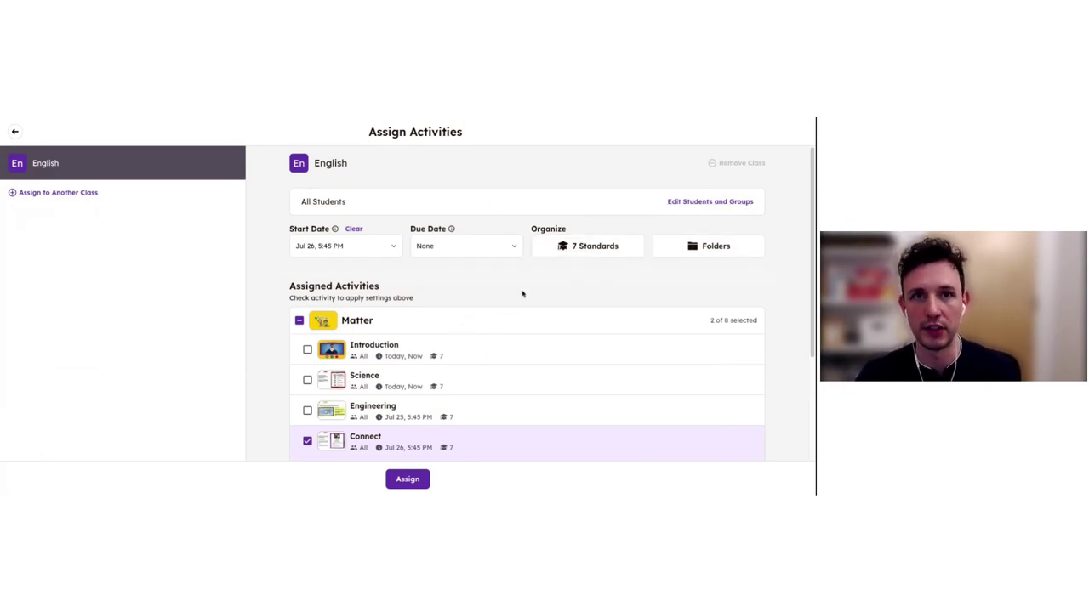
{"action": "scroll", "coordinate": [525, 285], "scroll_direction": "down", "scroll_amount": 1}
{"action": "scroll", "coordinate": [524, 285], "scroll_direction": "down", "scroll_amount": 1}
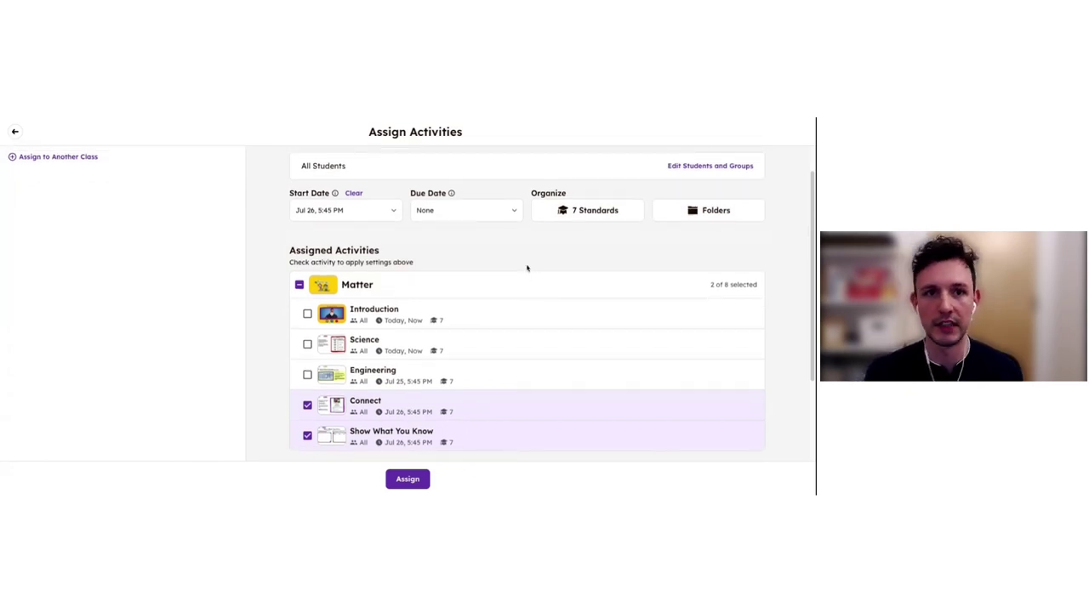
{"action": "scroll", "coordinate": [511, 280], "scroll_direction": "up", "scroll_amount": 2}
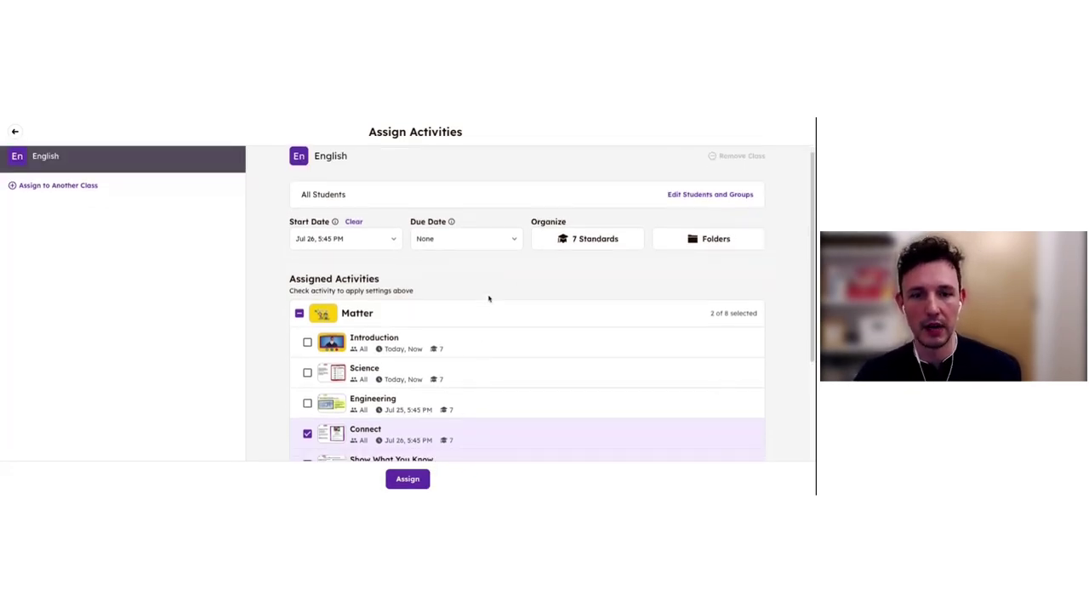
{"action": "left_click", "coordinate": [410, 479]}
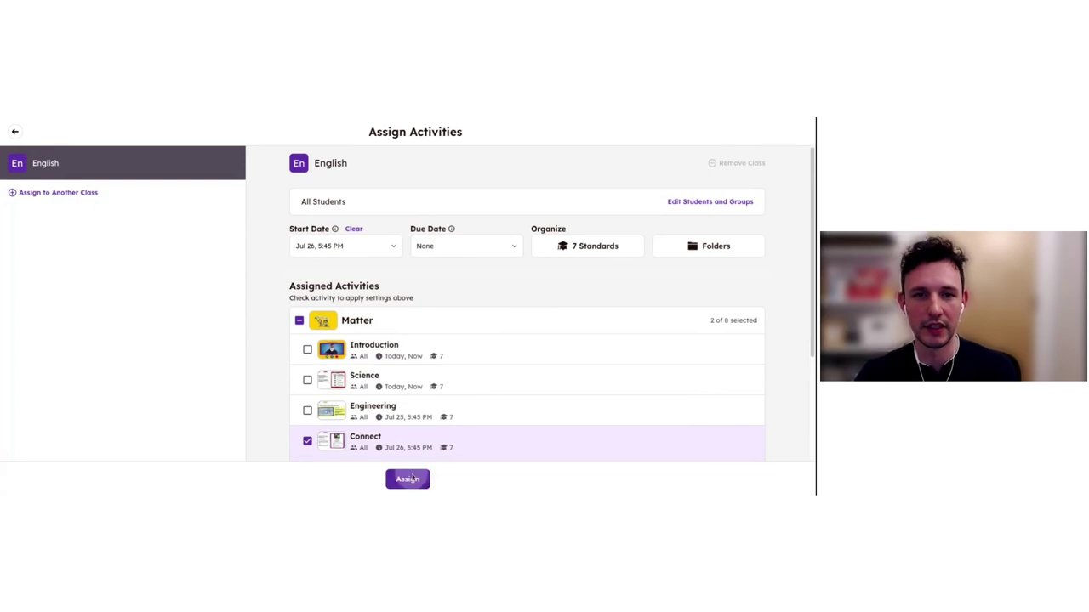
Go to the English class and review the Matter activities scheduled for July 25 and July 26
{"action": "left_click", "coordinate": [457, 325]}
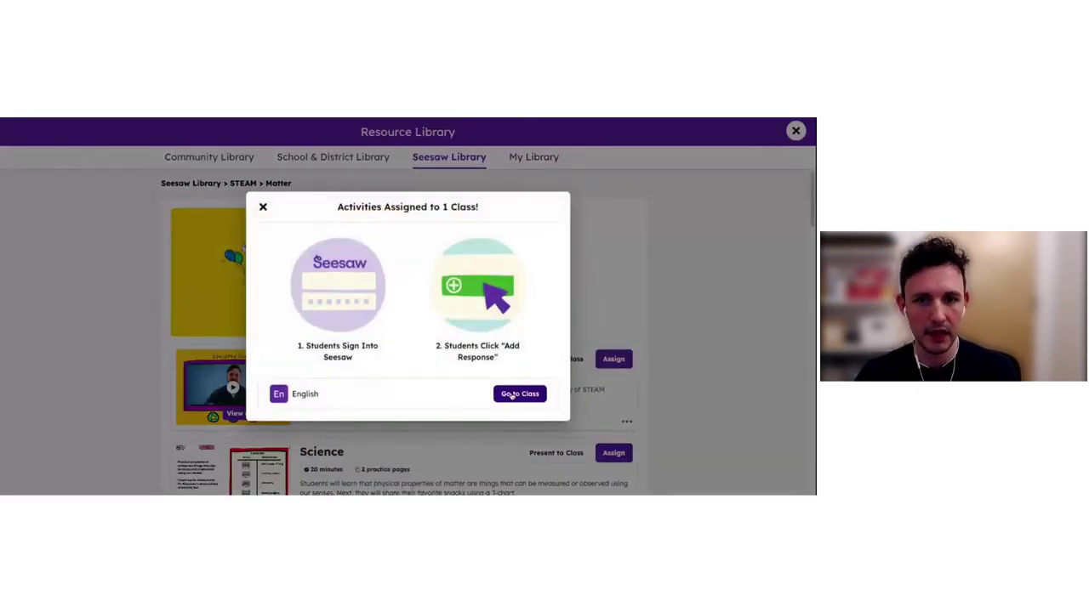
{"action": "left_click", "coordinate": [513, 395]}
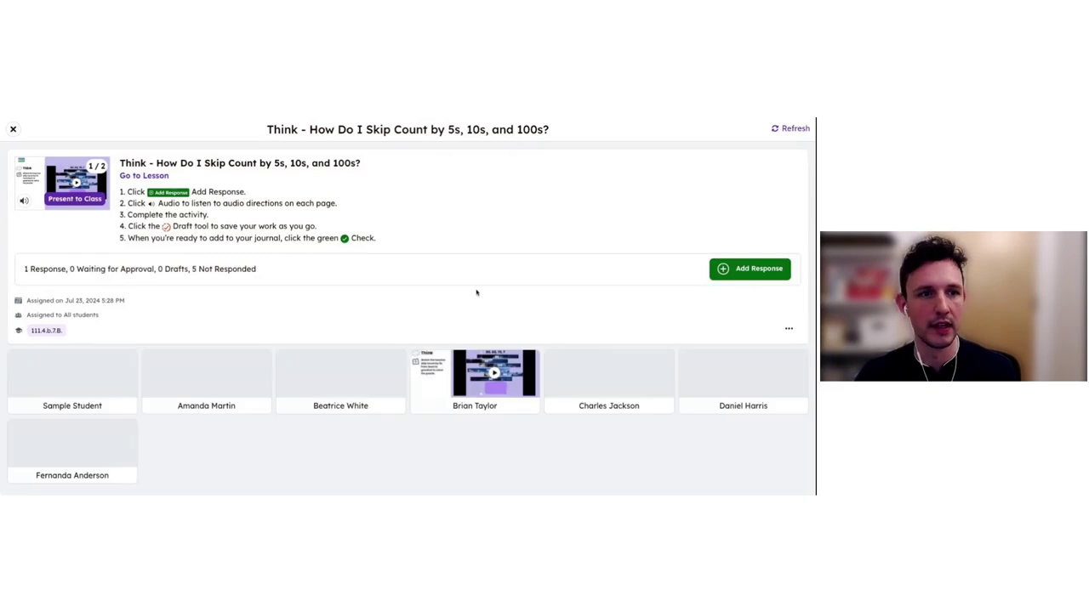
{"action": "left_click", "coordinate": [13, 129]}
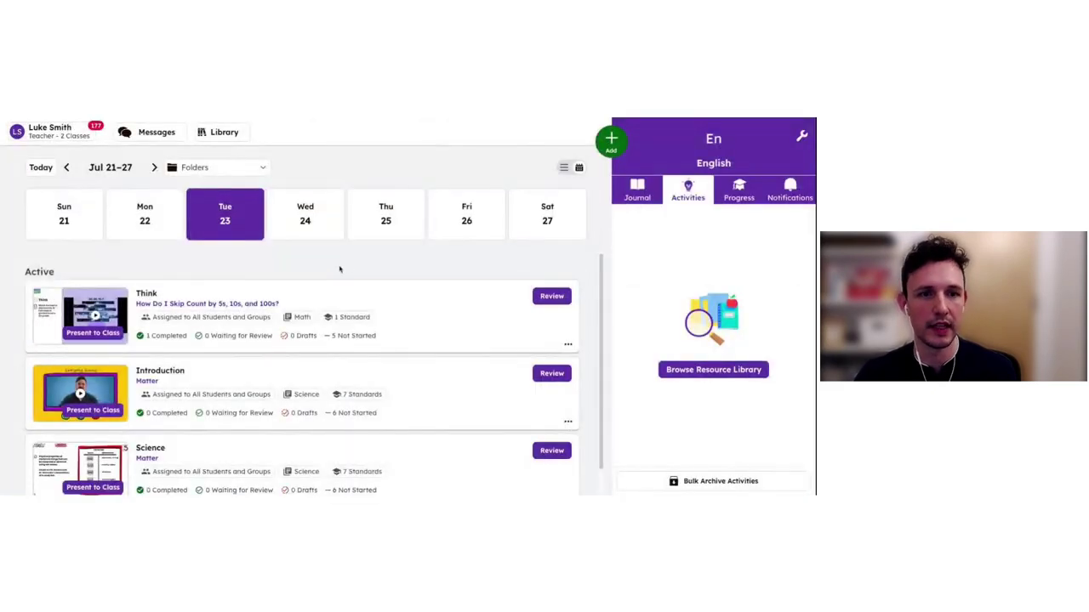
{"action": "scroll", "coordinate": [339, 270], "scroll_direction": "down", "scroll_amount": 1}
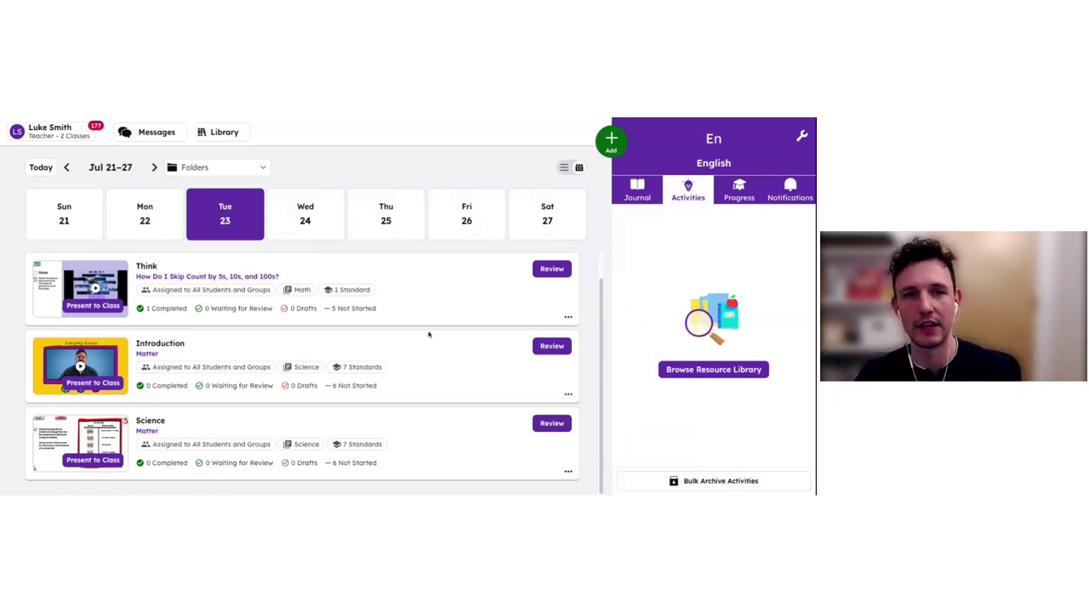
{"action": "left_click", "coordinate": [384, 228]}
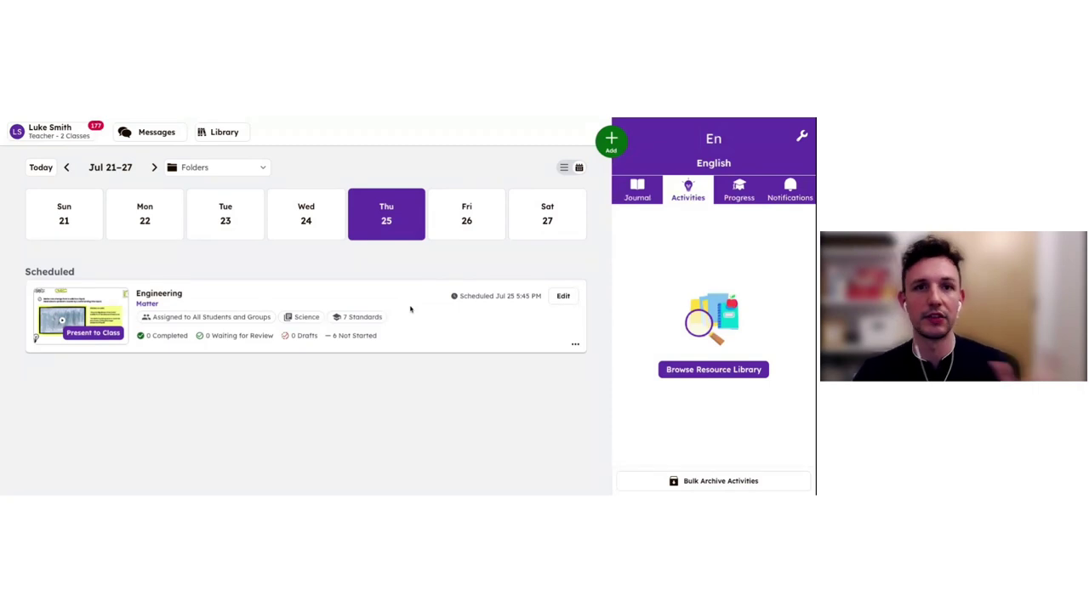
{"action": "left_click", "coordinate": [444, 238]}
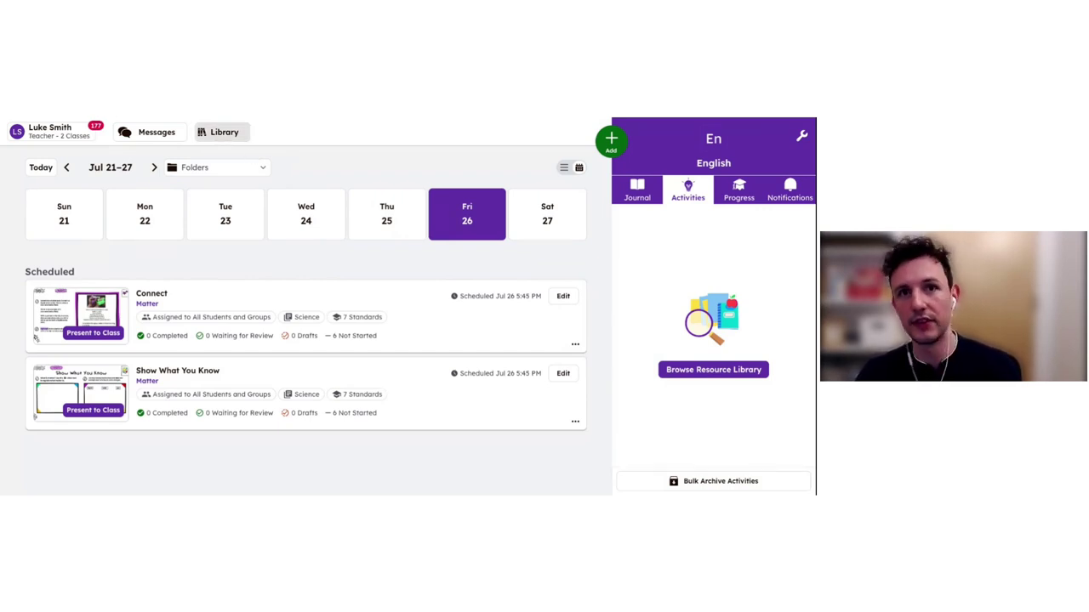
Open the Science collection in My Library and look over its saved activities
{"action": "left_click", "coordinate": [220, 132]}
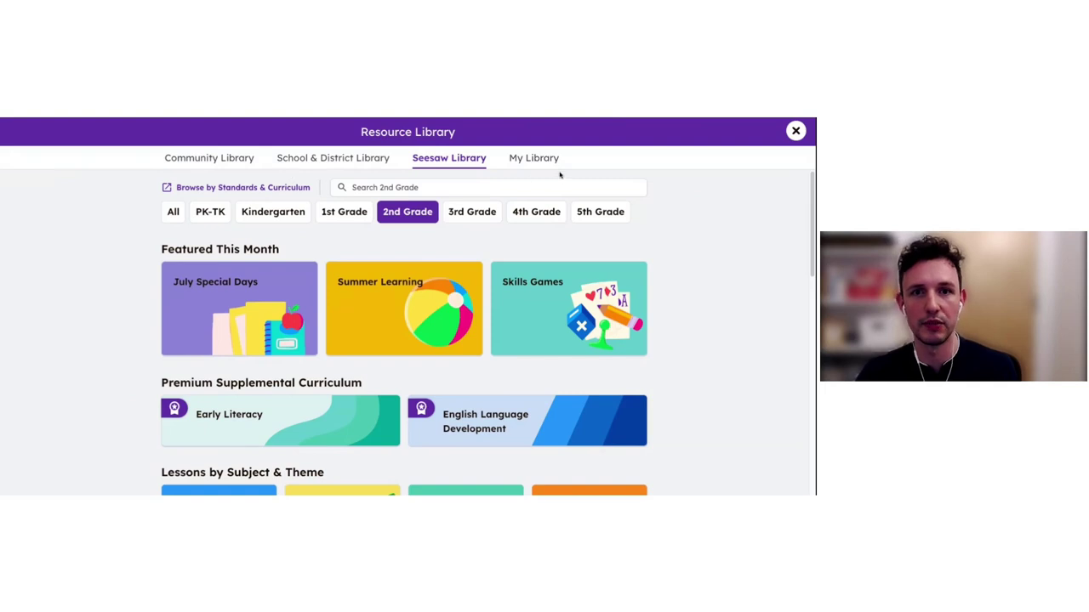
{"action": "left_click", "coordinate": [538, 158]}
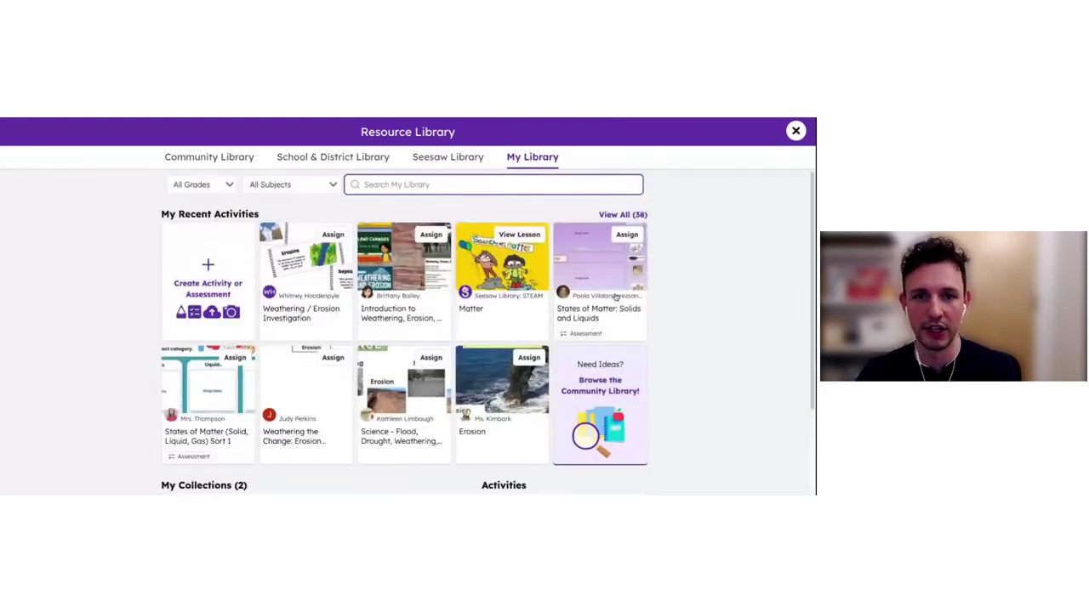
{"action": "scroll", "coordinate": [629, 296], "scroll_direction": "down", "scroll_amount": 3}
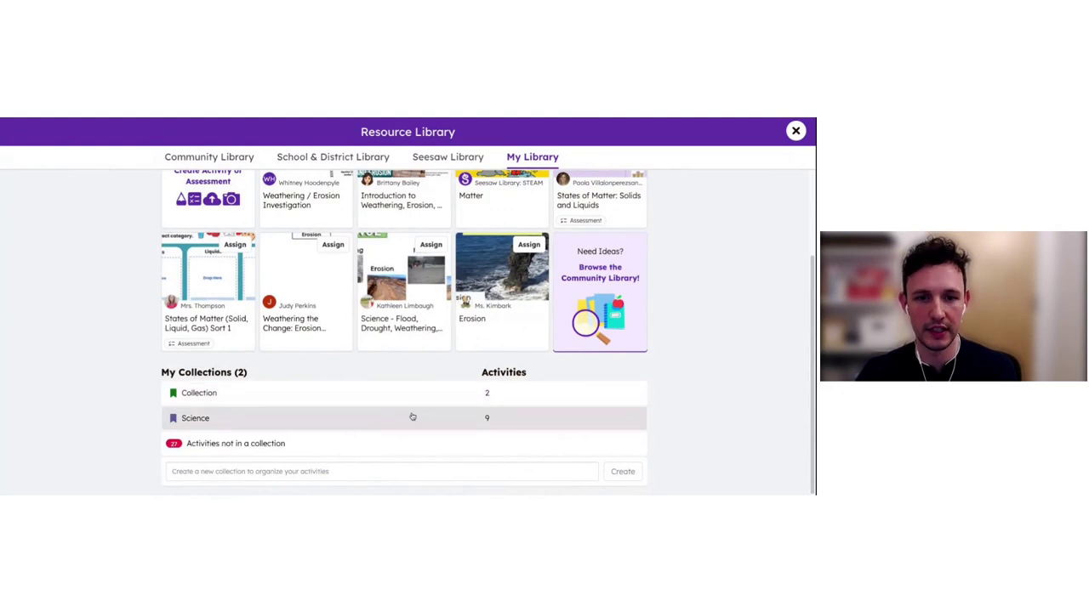
{"action": "left_click", "coordinate": [412, 417]}
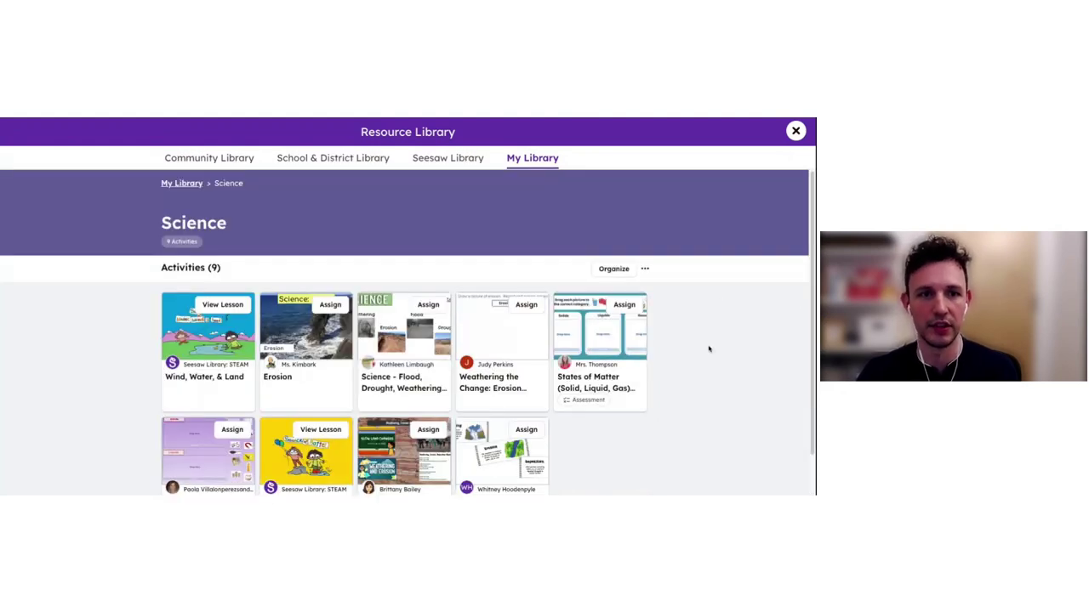
{"action": "scroll", "coordinate": [709, 351], "scroll_direction": "down", "scroll_amount": 1}
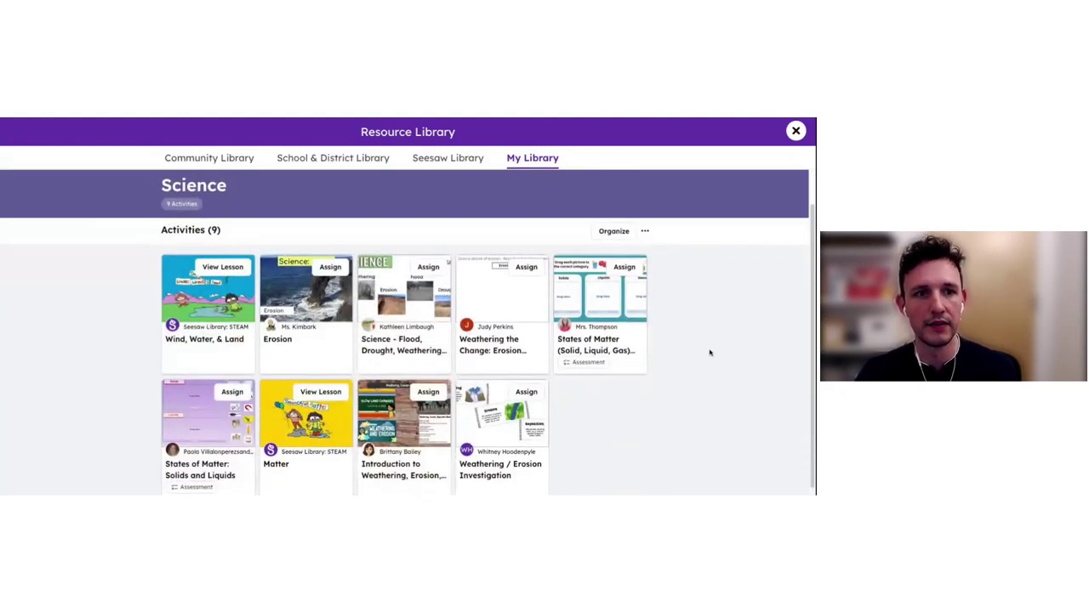
{"action": "scroll", "coordinate": [709, 352], "scroll_direction": "up", "scroll_amount": 1}
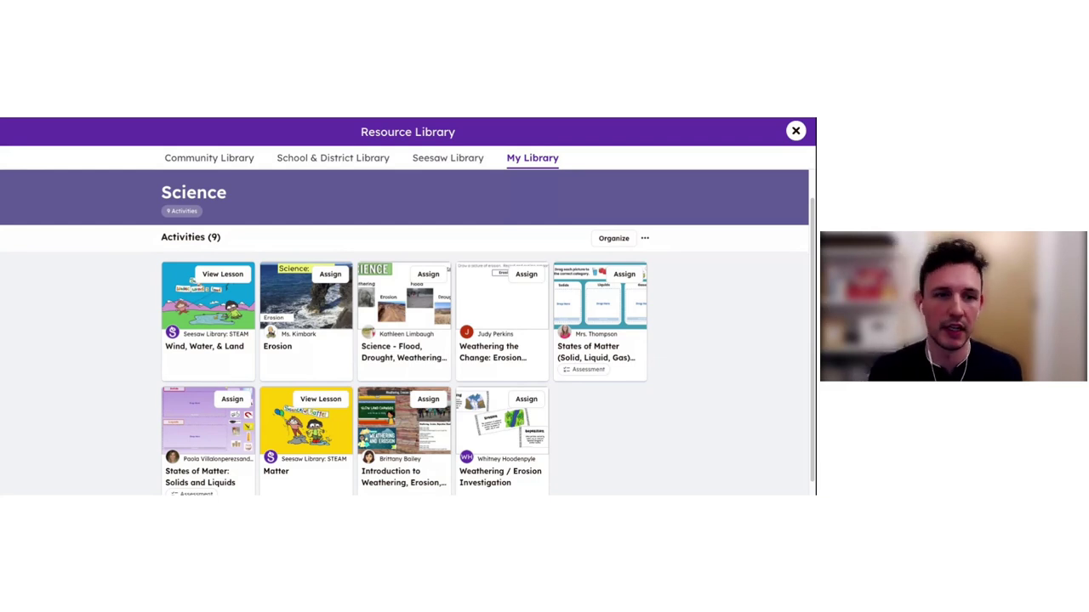
Create a section named "Erosion and Weathering" in the Science collection and place it ahead of all activities
{"action": "left_click", "coordinate": [615, 239]}
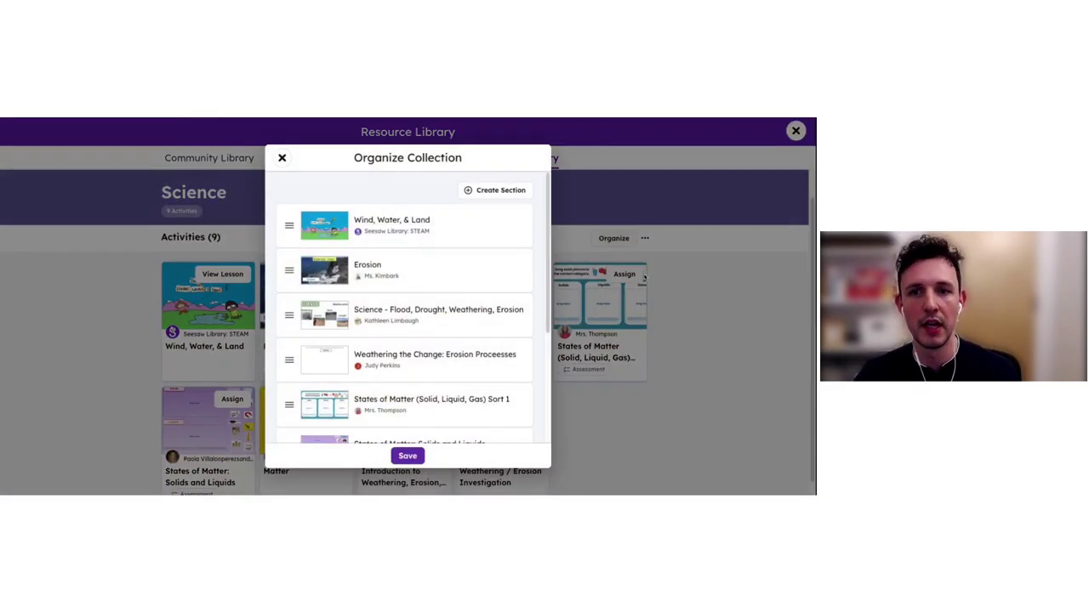
{"action": "left_click", "coordinate": [494, 190]}
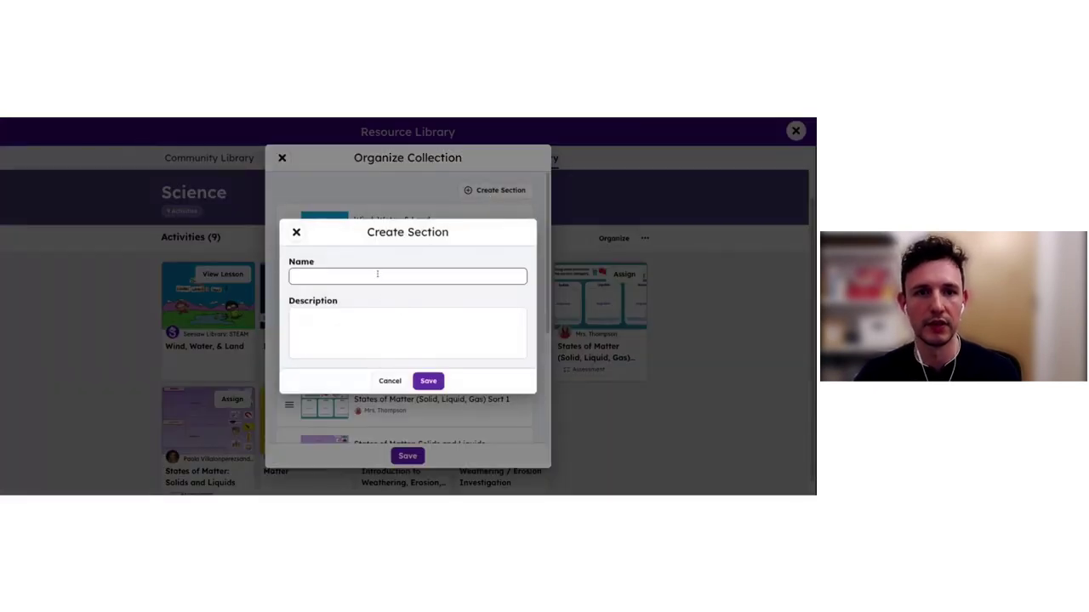
{"action": "left_click", "coordinate": [379, 274]}
{"action": "type", "text": "E"}
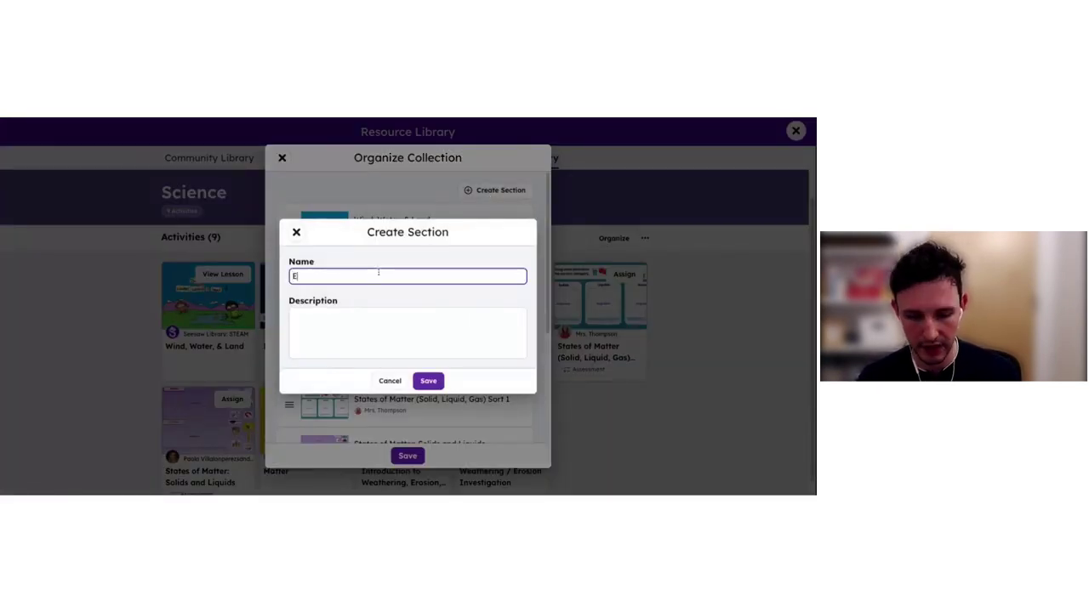
{"action": "type", "text": "rosion and Wea"}
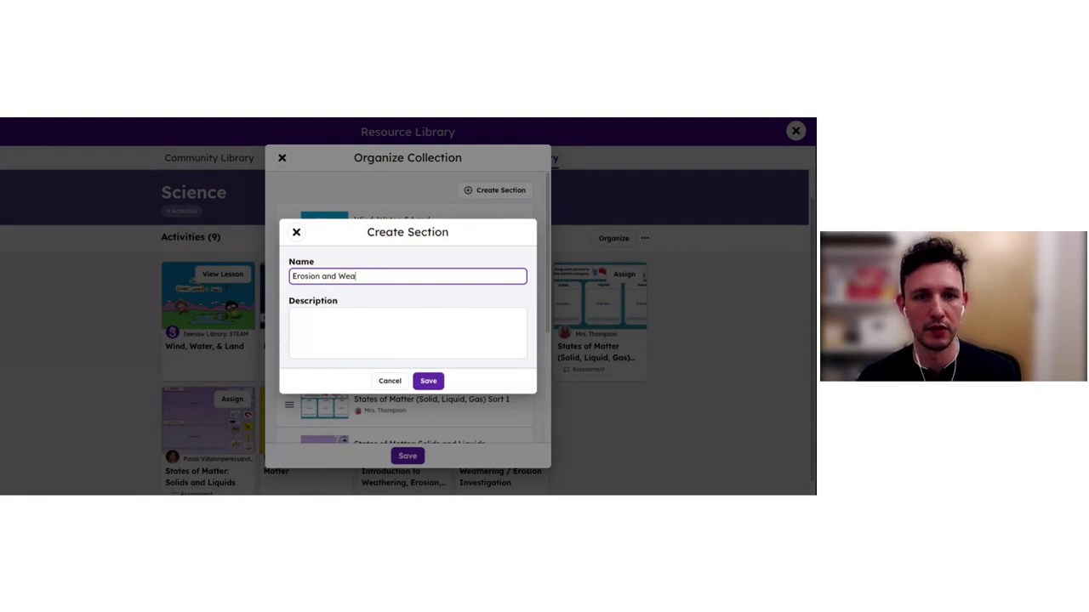
{"action": "type", "text": "thering"}
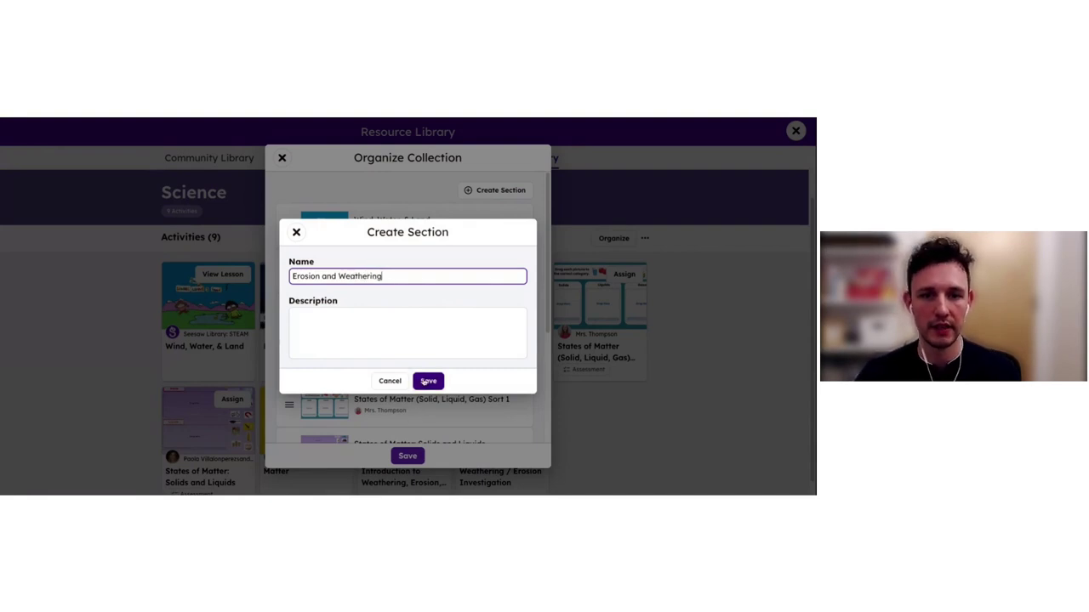
{"action": "left_click", "coordinate": [426, 382]}
{"action": "scroll", "coordinate": [477, 271], "scroll_direction": "down", "scroll_amount": 5}
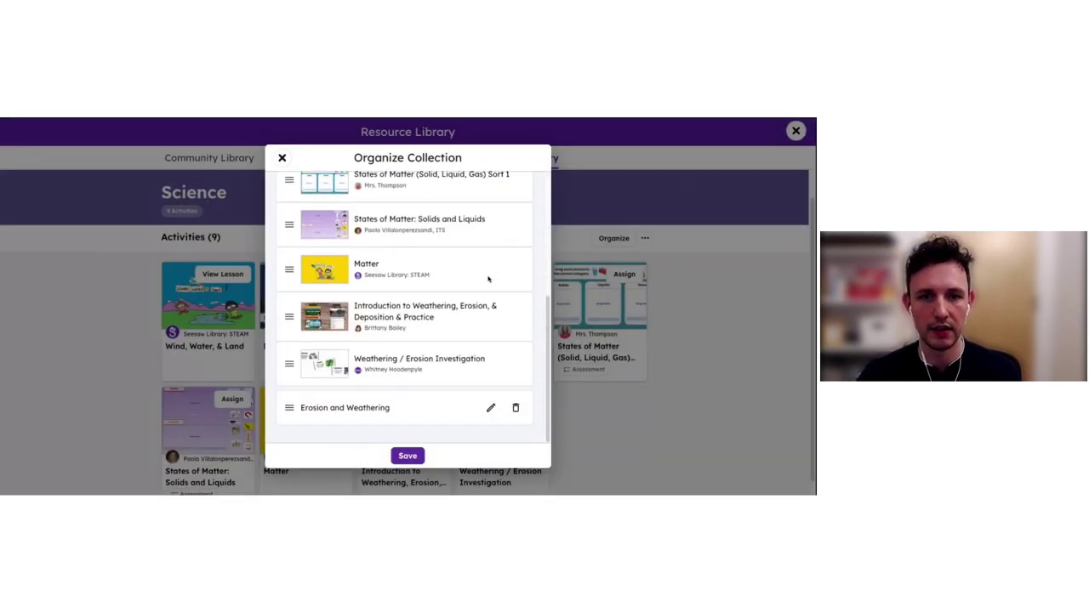
{"action": "left_click_drag", "start_coordinate": [289, 408], "coordinate": [306, 224]}
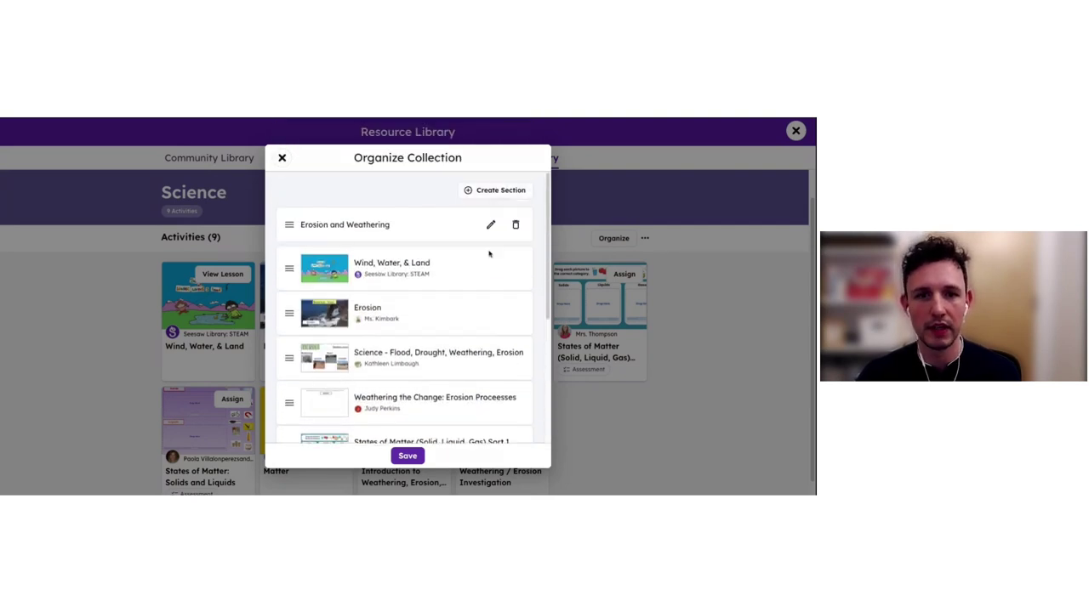
{"action": "scroll", "coordinate": [496, 287], "scroll_direction": "down", "scroll_amount": 1}
{"action": "scroll", "coordinate": [495, 287], "scroll_direction": "up", "scroll_amount": 1}
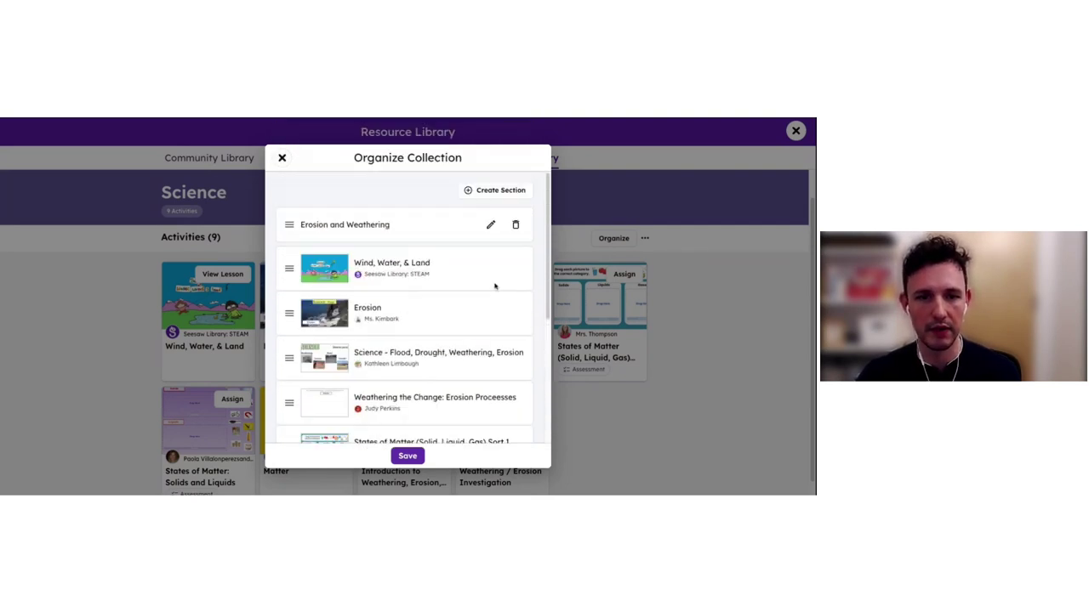
Create a section named "Matter" and place it directly below the Erosion and Weathering section
{"action": "left_click", "coordinate": [481, 192]}
{"action": "left_click", "coordinate": [414, 273]}
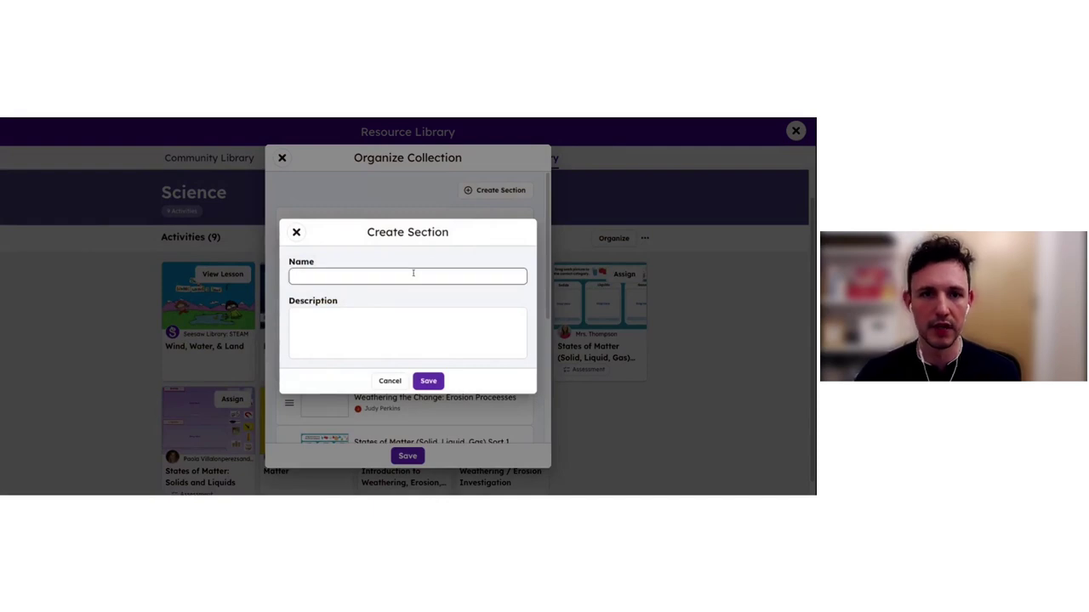
{"action": "type", "text": "Matter"}
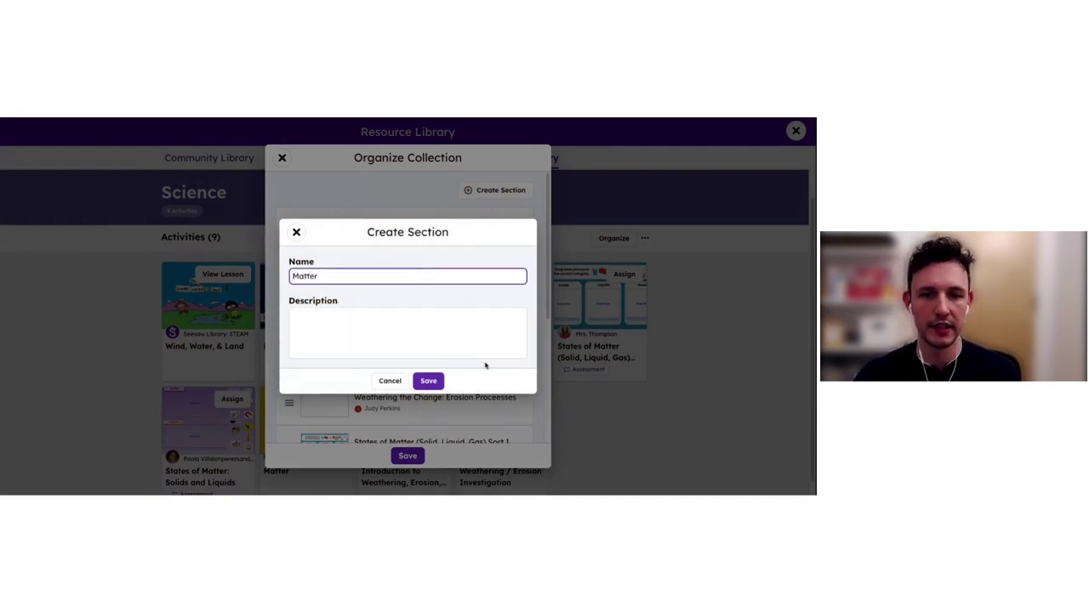
{"action": "left_click", "coordinate": [438, 383]}
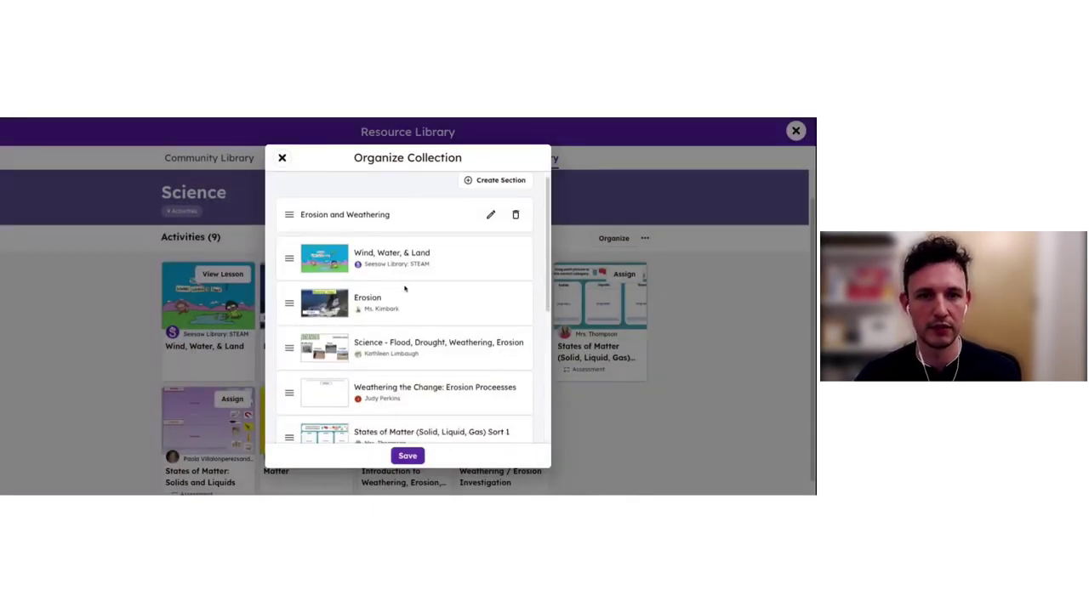
{"action": "left_click_drag", "start_coordinate": [289, 407], "coordinate": [304, 268]}
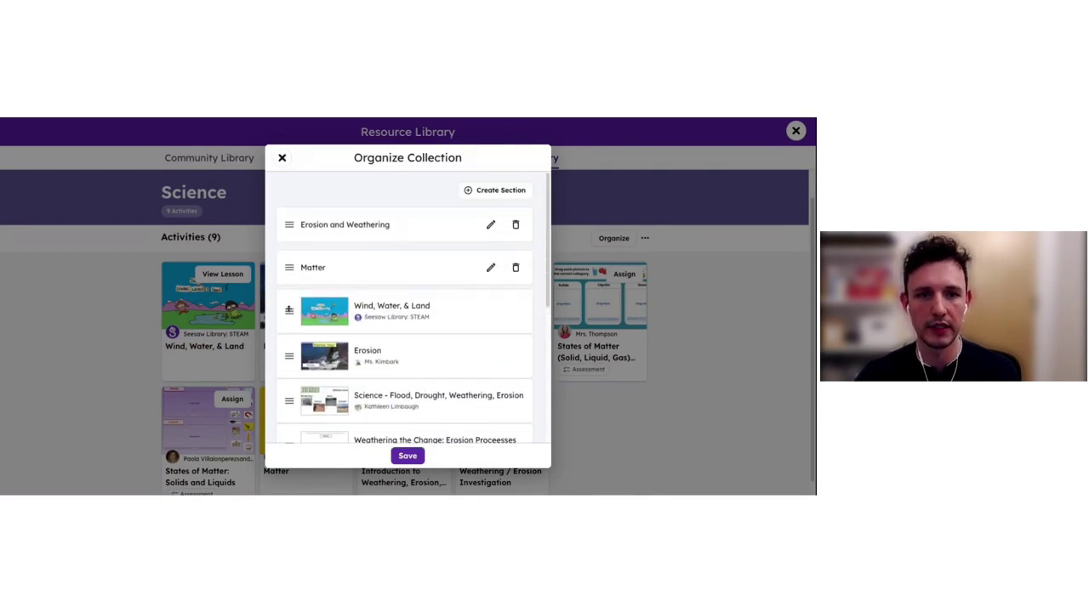
Move Wind, Water, & Land, Erosion, Science - Flood, Drought, Weathering, Erosion, and Weathering the Change into the Erosion and Weathering section
{"action": "left_click_drag", "start_coordinate": [287, 307], "coordinate": [300, 260]}
{"action": "left_click_drag", "start_coordinate": [289, 357], "coordinate": [294, 308]}
{"action": "scroll", "coordinate": [296, 317], "scroll_direction": "down", "scroll_amount": 2}
{"action": "scroll", "coordinate": [297, 306], "scroll_direction": "up", "scroll_amount": 1}
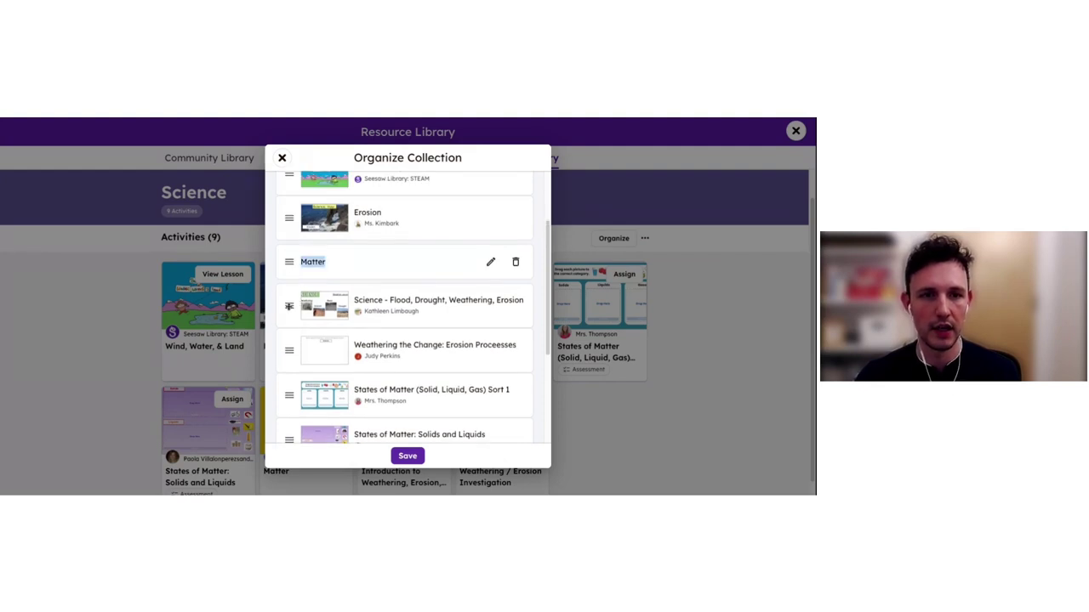
{"action": "left_click_drag", "start_coordinate": [289, 308], "coordinate": [300, 247]}
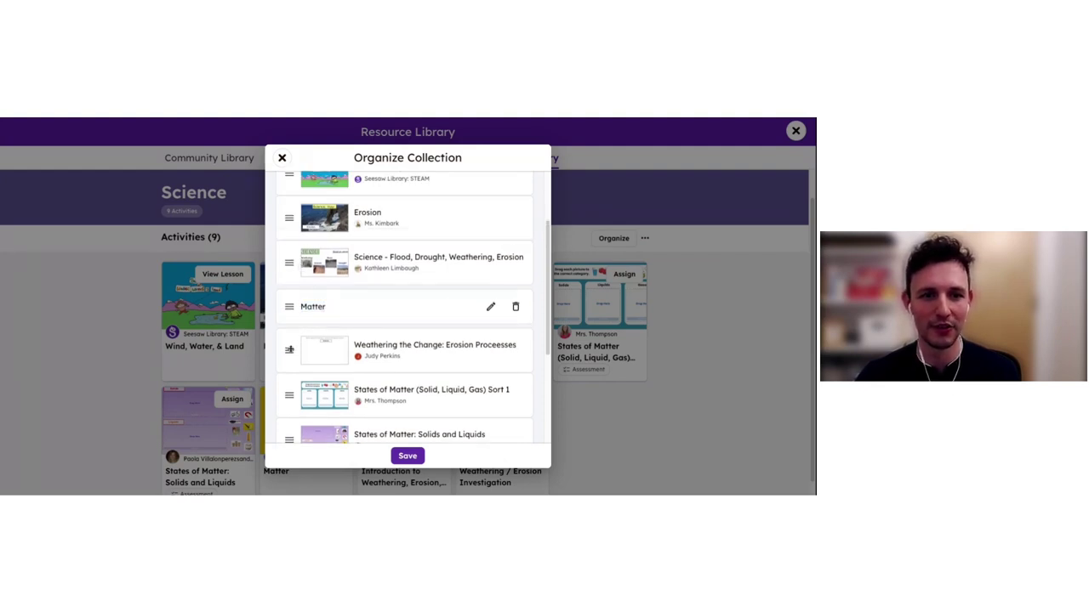
{"action": "left_click_drag", "start_coordinate": [289, 349], "coordinate": [289, 297]}
Check the activities under the Matter section and save the Science collection's new organization
{"action": "scroll", "coordinate": [389, 370], "scroll_direction": "down", "scroll_amount": 4}
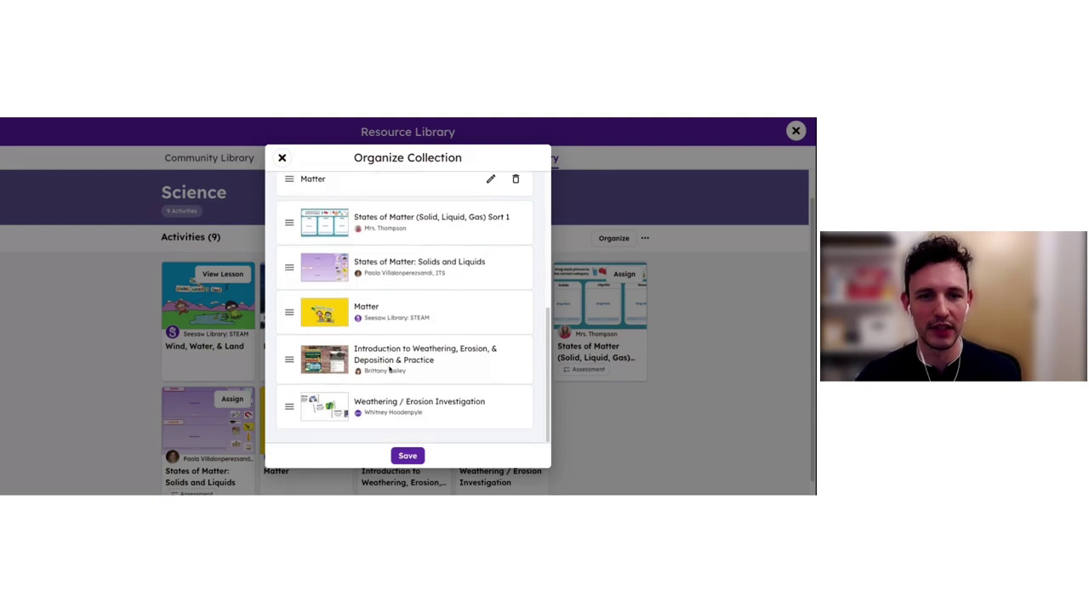
{"action": "scroll", "coordinate": [415, 375], "scroll_direction": "up", "scroll_amount": 3}
{"action": "scroll", "coordinate": [414, 378], "scroll_direction": "down", "scroll_amount": 3}
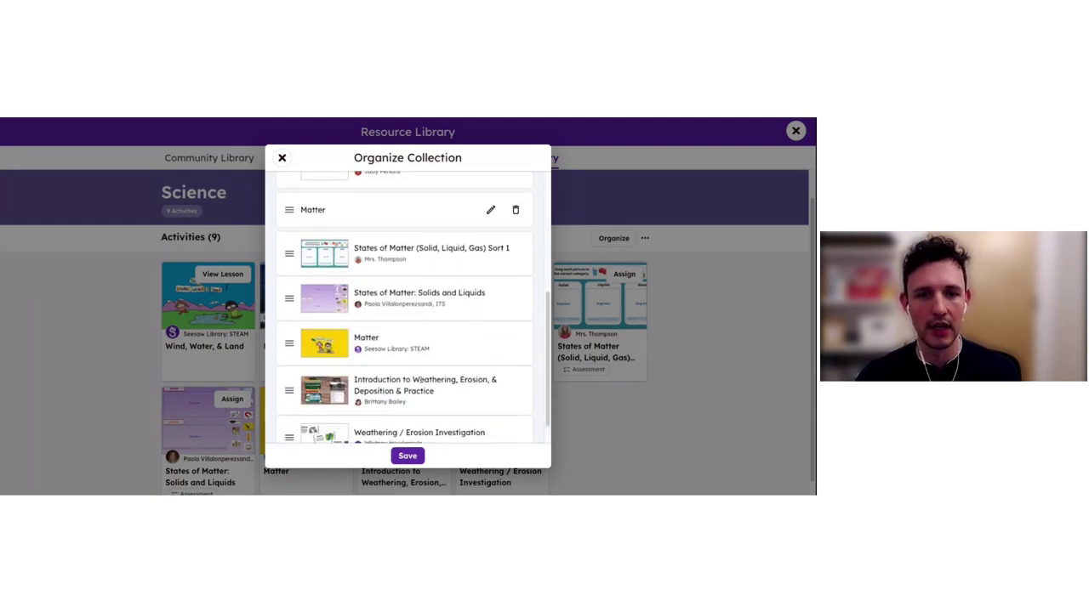
{"action": "scroll", "coordinate": [431, 394], "scroll_direction": "down", "scroll_amount": 1}
{"action": "left_click", "coordinate": [407, 456]}
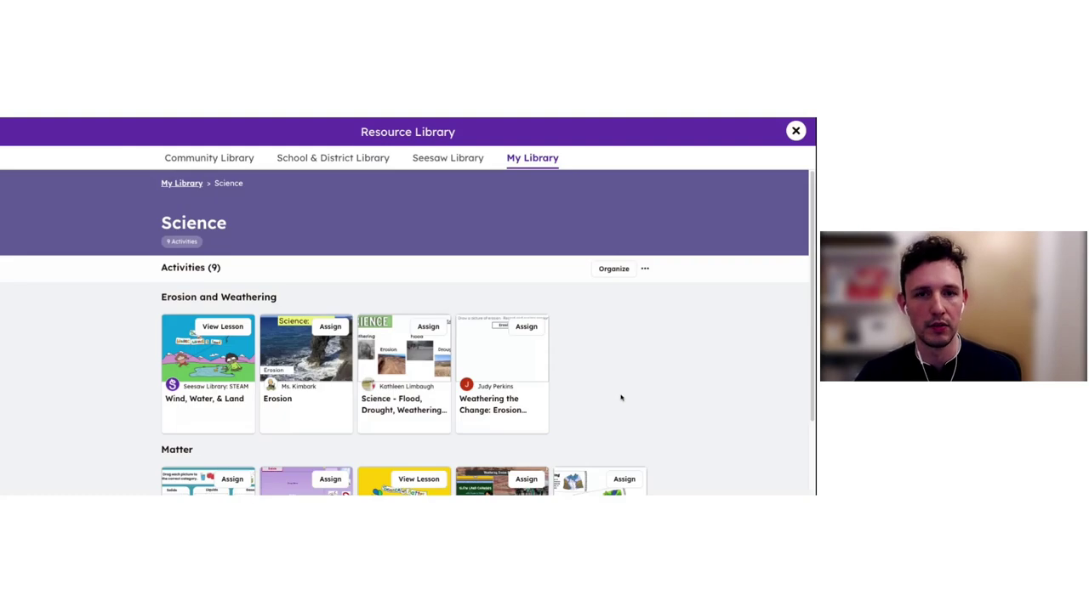
{"action": "scroll", "coordinate": [596, 349], "scroll_direction": "down", "scroll_amount": 1}
{"action": "scroll", "coordinate": [617, 354], "scroll_direction": "up", "scroll_amount": 1}
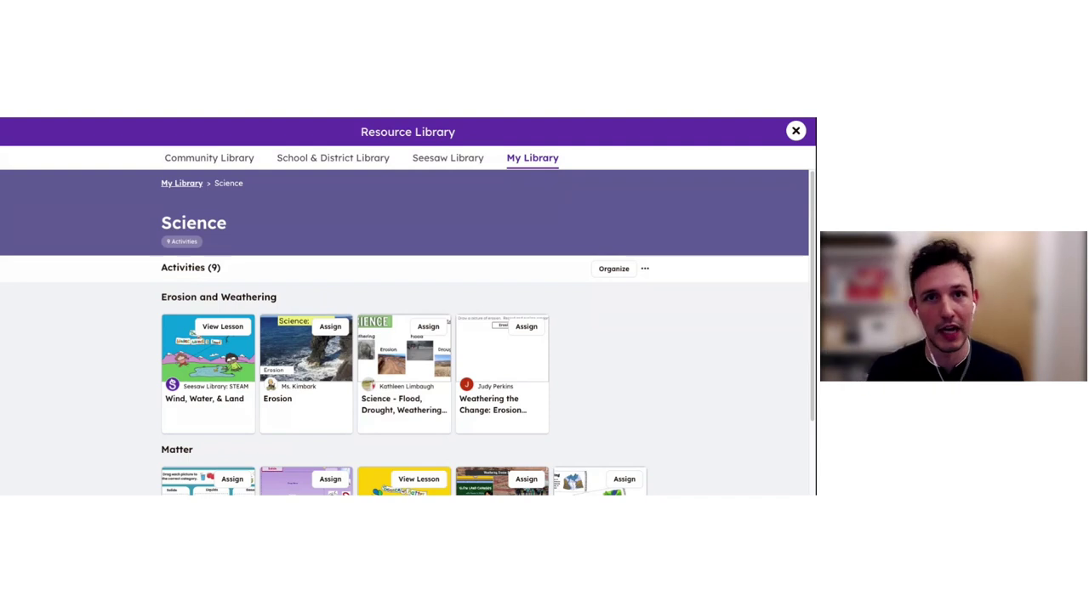
Remove Introduction to Weathering, Erosion, & Deposition & Practice and Weathering / Erosion Investigation from the Science collection
{"action": "scroll", "coordinate": [629, 332], "scroll_direction": "down", "scroll_amount": 1}
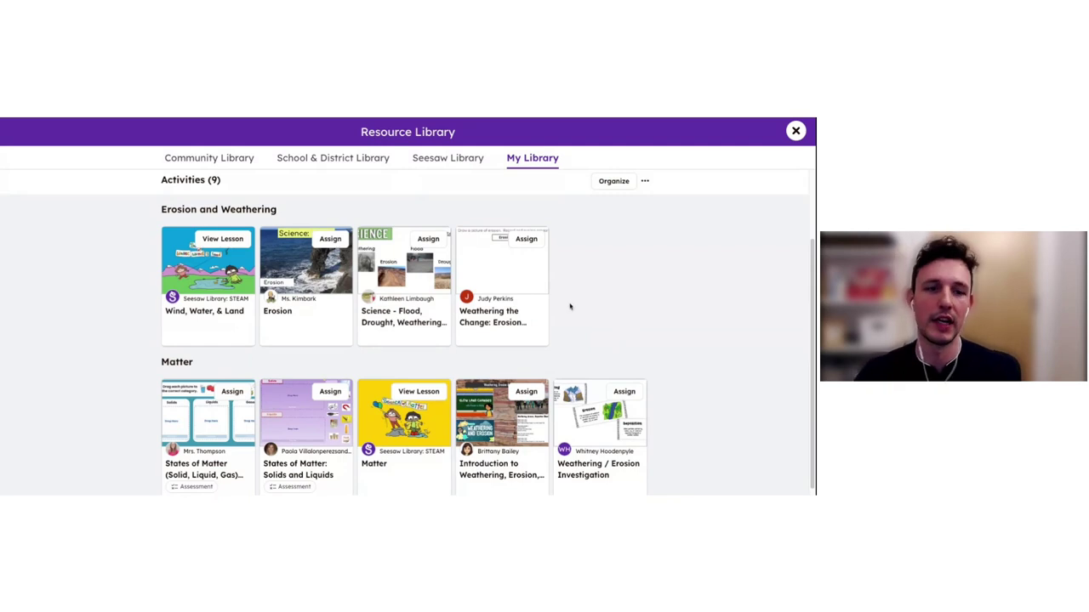
{"action": "scroll", "coordinate": [570, 306], "scroll_direction": "down", "scroll_amount": 1}
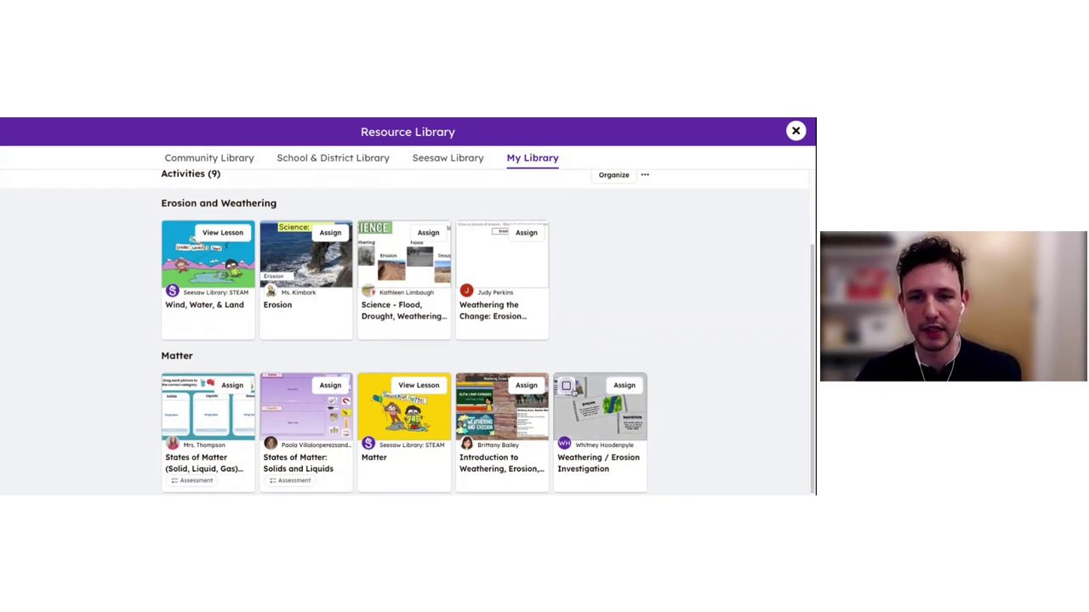
{"action": "left_click", "coordinate": [567, 386]}
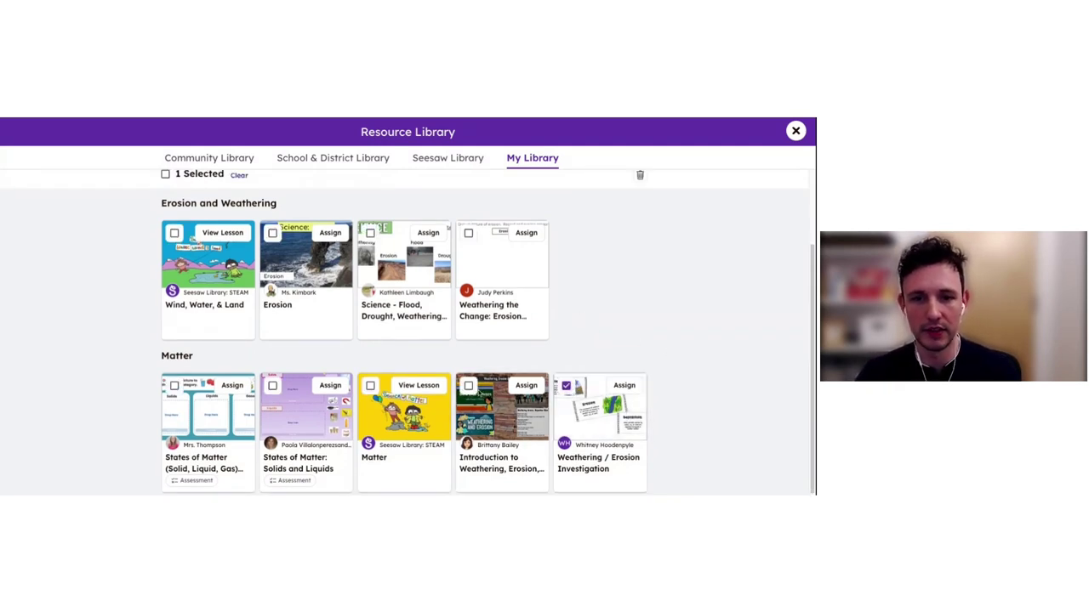
{"action": "left_click", "coordinate": [468, 386]}
{"action": "scroll", "coordinate": [672, 334], "scroll_direction": "up", "scroll_amount": 1}
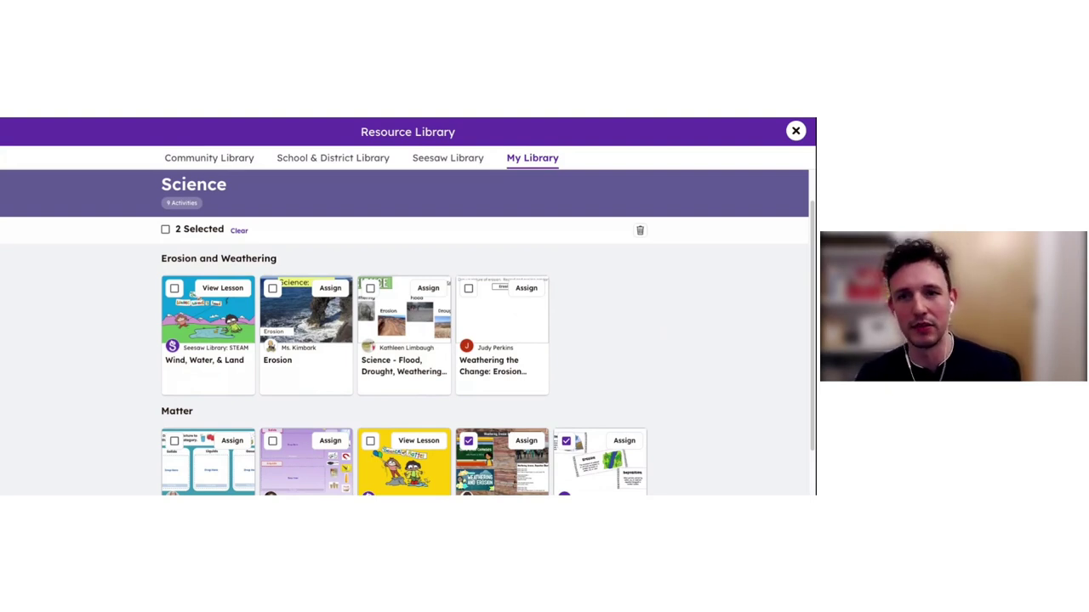
{"action": "scroll", "coordinate": [714, 484], "scroll_direction": "down", "scroll_amount": 1}
{"action": "scroll", "coordinate": [739, 360], "scroll_direction": "up", "scroll_amount": 3}
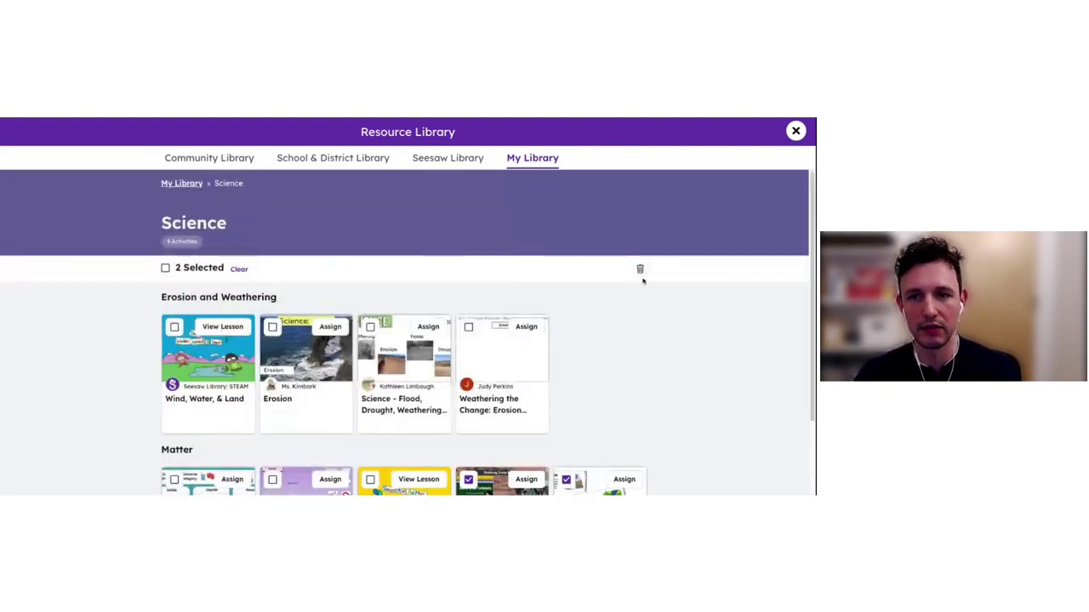
{"action": "left_click", "coordinate": [640, 269]}
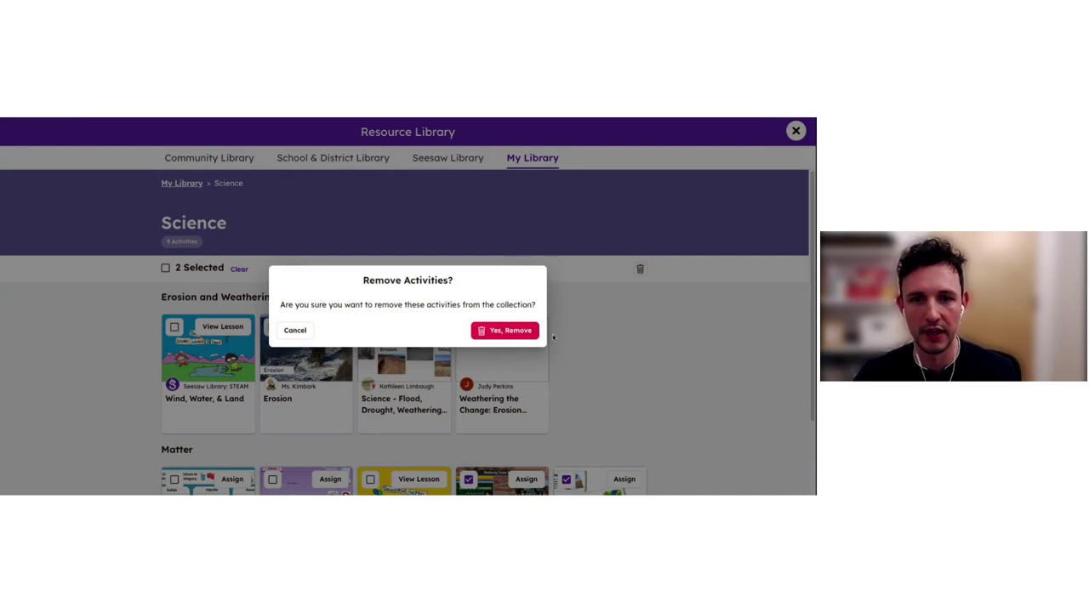
{"action": "left_click", "coordinate": [524, 332]}
{"action": "scroll", "coordinate": [644, 340], "scroll_direction": "down", "scroll_amount": 2}
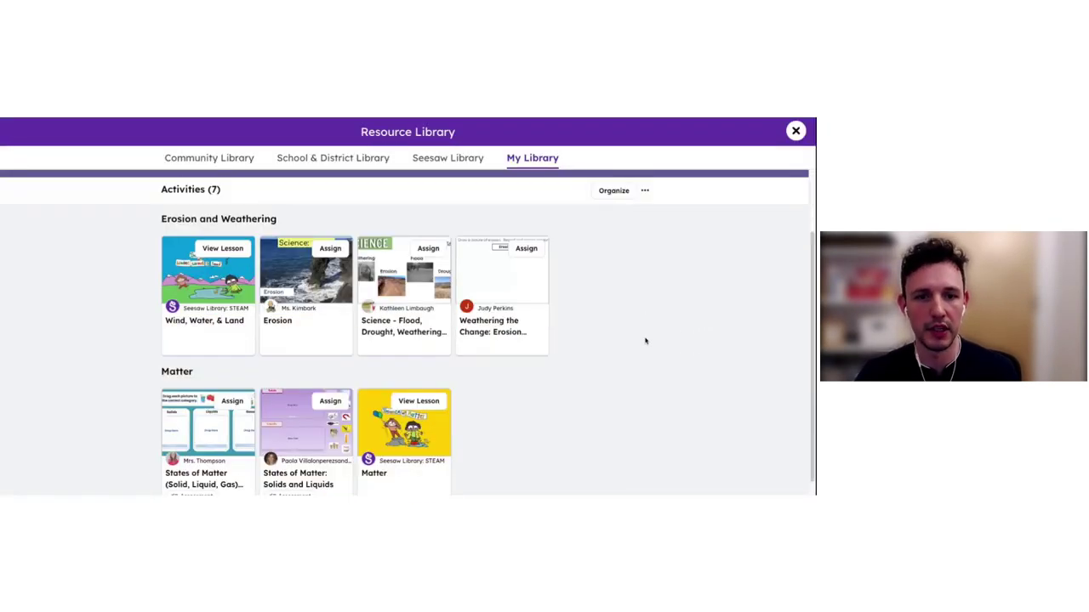
{"action": "scroll", "coordinate": [645, 340], "scroll_direction": "up", "scroll_amount": 1}
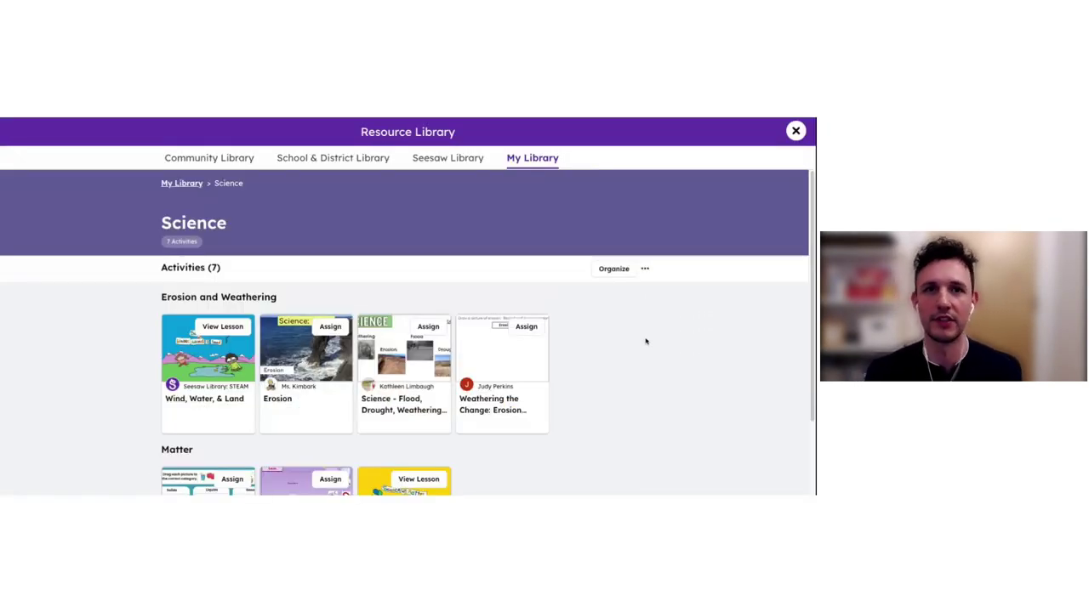